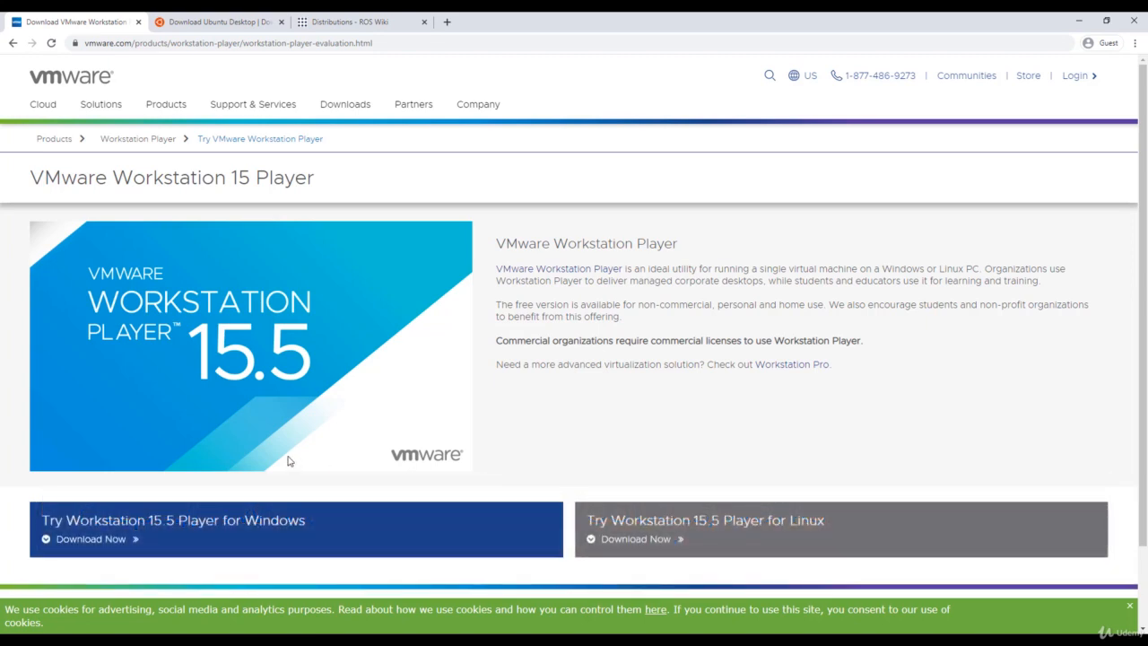
- Download the VMware Workstation 15.5 Player installer for Windows from the VMware page
{"action": "left_click", "coordinate": [93, 540]}
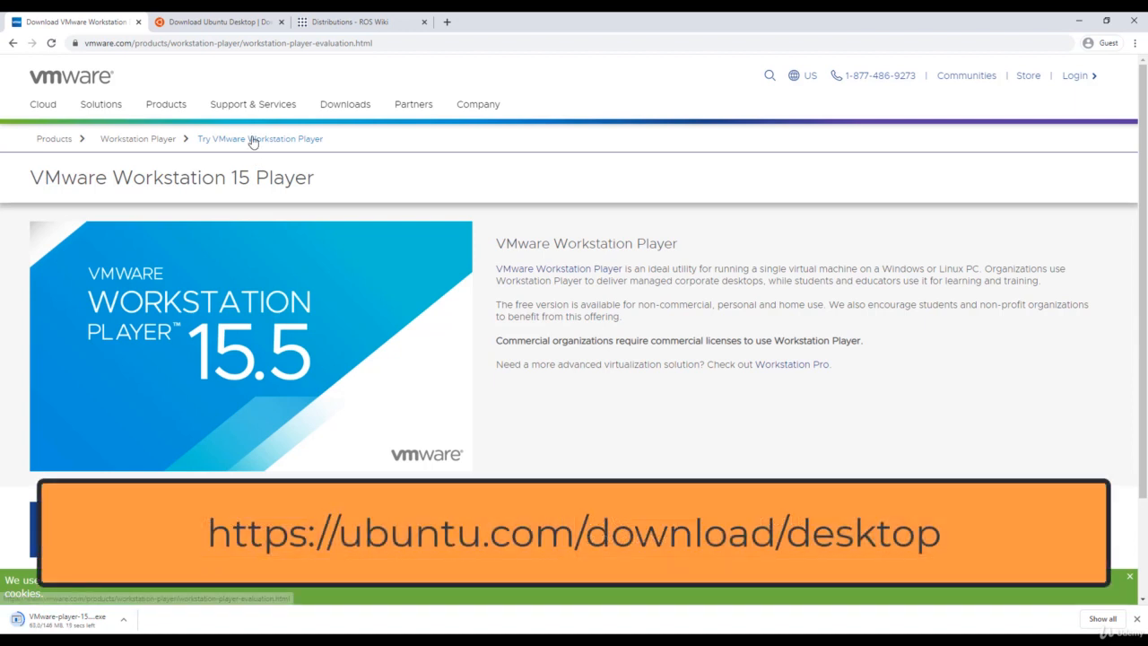
- Download the 2.5 GB Ubuntu 20.04 LTS Desktop ISO from the Ubuntu tab
{"action": "left_click", "coordinate": [224, 23]}
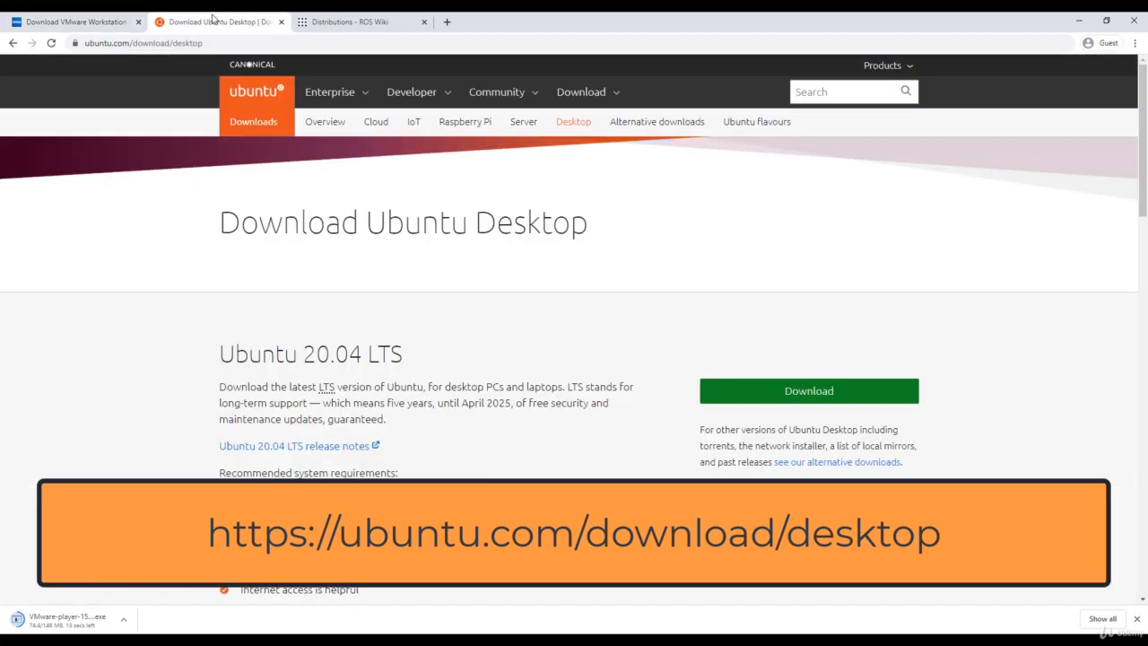
{"action": "scroll", "coordinate": [170, 240], "scroll_direction": "down", "scroll_amount": 1}
{"action": "scroll", "coordinate": [170, 240], "scroll_direction": "down", "scroll_amount": 1}
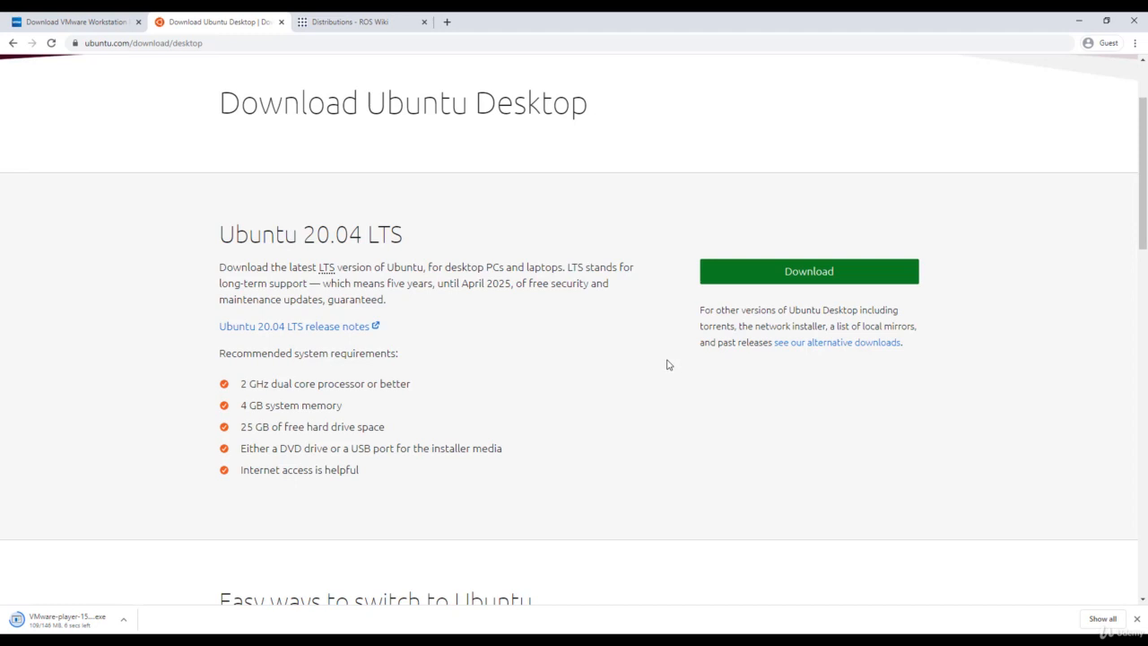
{"action": "left_click_drag", "start_coordinate": [764, 342], "coordinate": [904, 348]}
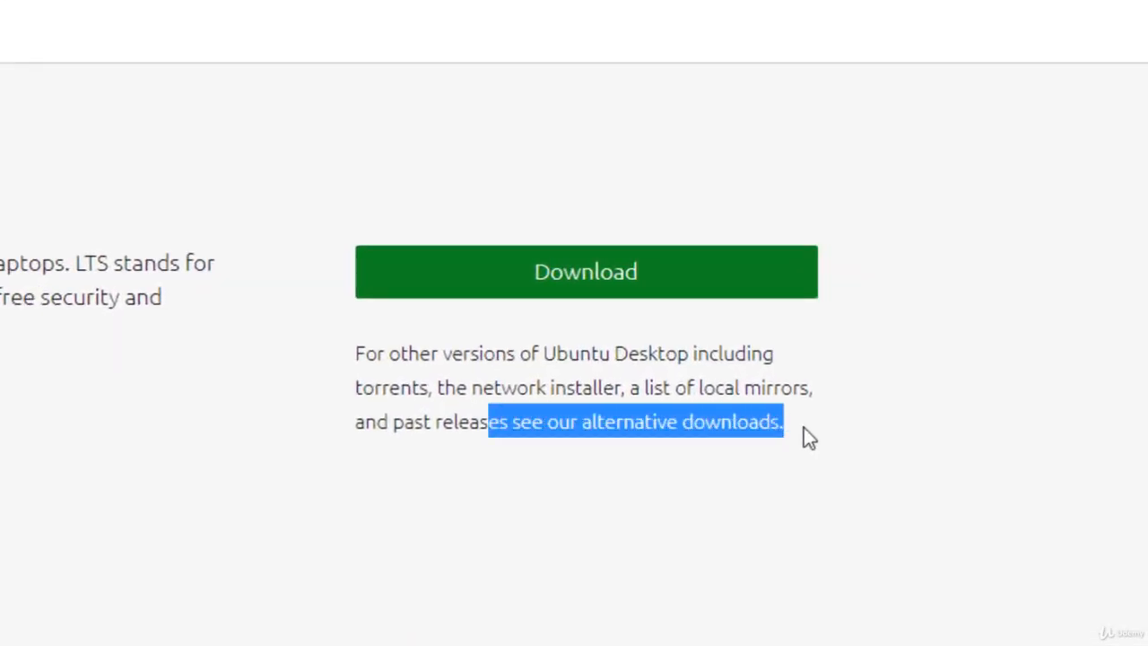
{"action": "left_click", "coordinate": [516, 501]}
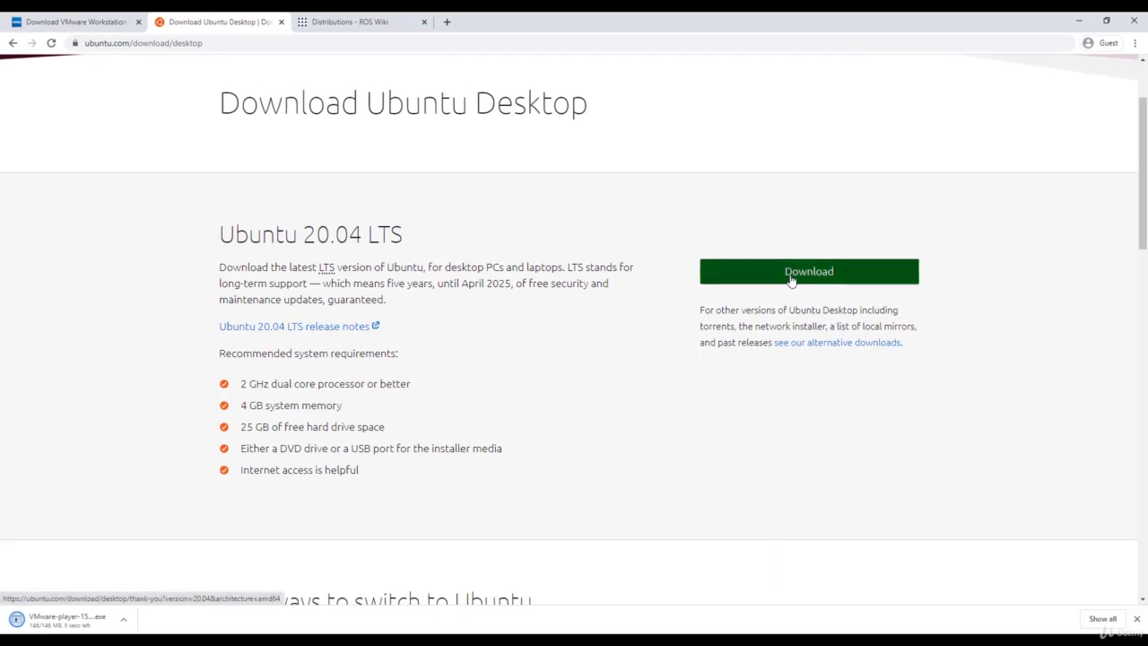
{"action": "left_click", "coordinate": [742, 282]}
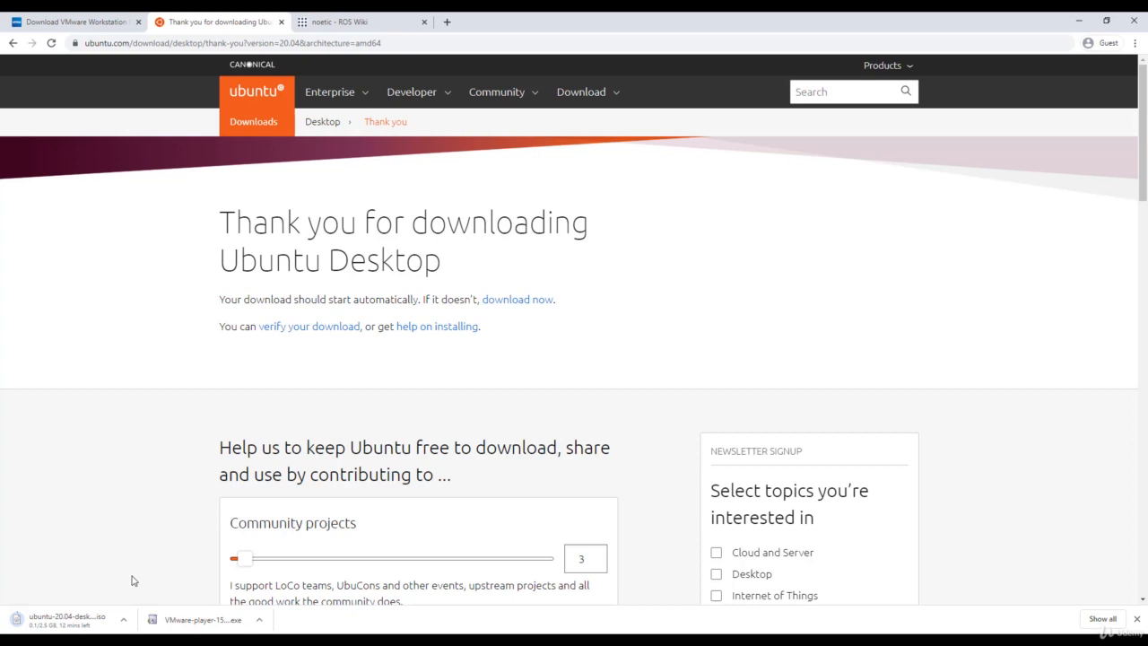
- Cancel the Ubuntu ISO download and run the downloaded VMware-player .exe installer
{"action": "left_click", "coordinate": [126, 621]}
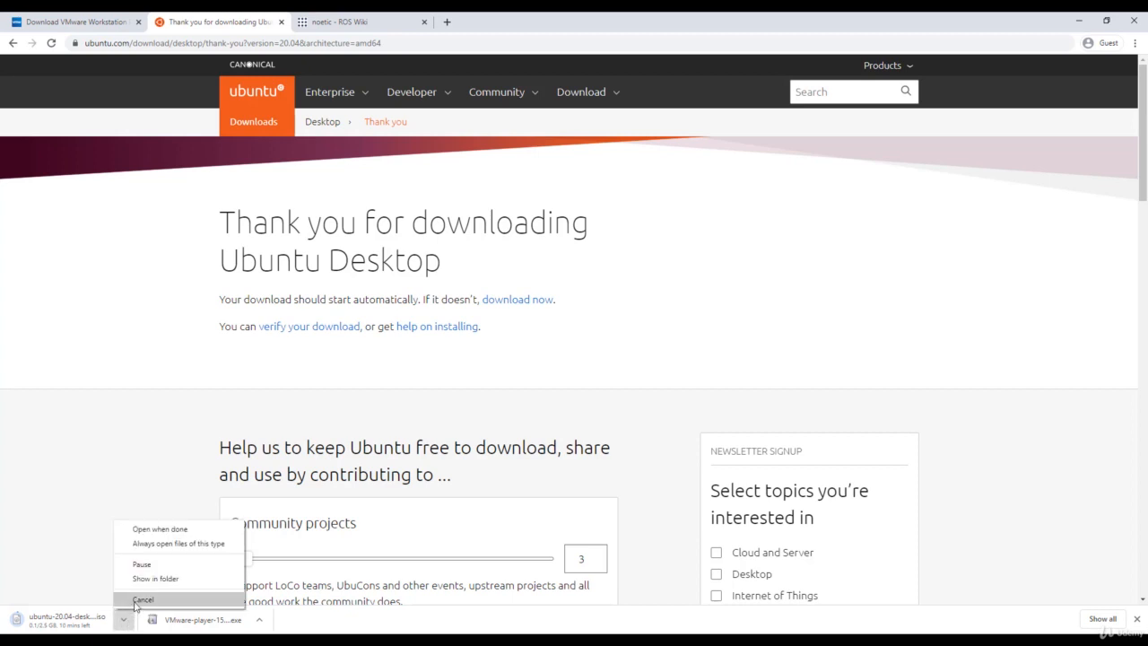
{"action": "left_click", "coordinate": [136, 600]}
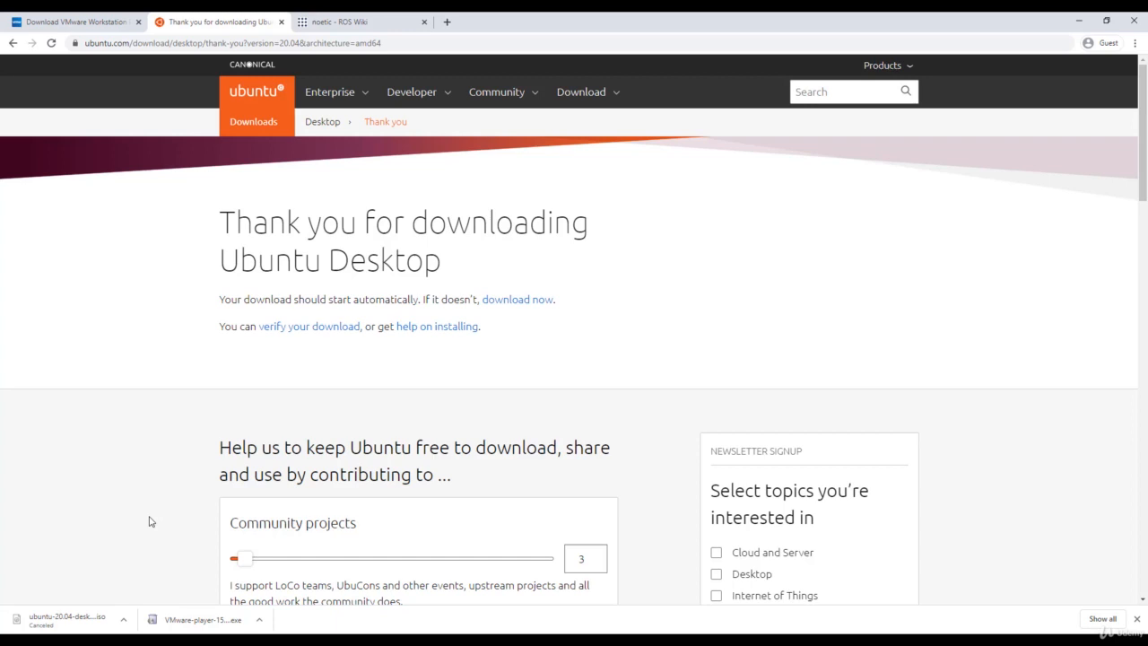
{"action": "left_click", "coordinate": [191, 621]}
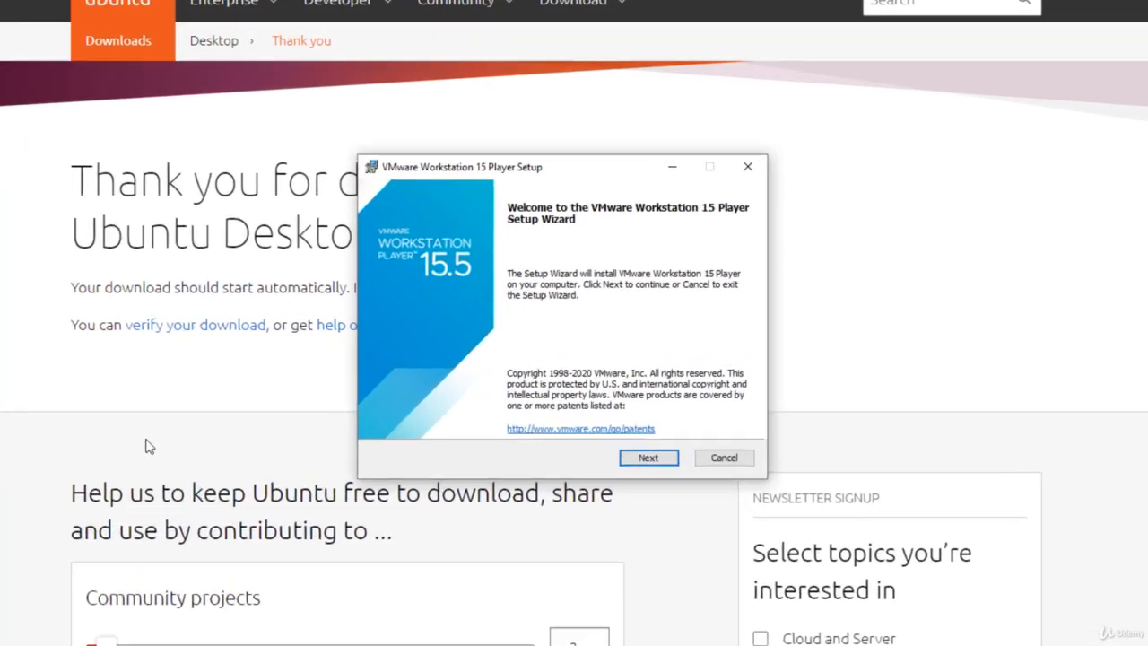
- Accept the VMware Workstation Player licence agreement in the setup wizard
{"action": "left_click", "coordinate": [648, 458]}
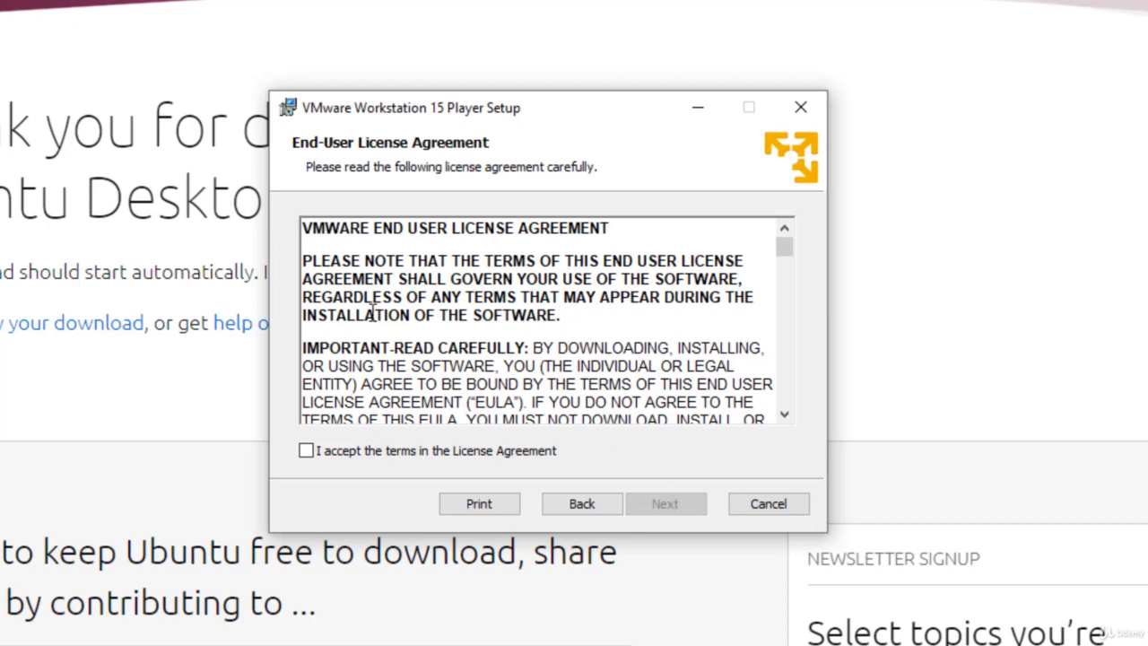
{"action": "scroll", "coordinate": [526, 325], "scroll_direction": "down", "scroll_amount": 3}
{"action": "scroll", "coordinate": [527, 325], "scroll_direction": "down", "scroll_amount": 10}
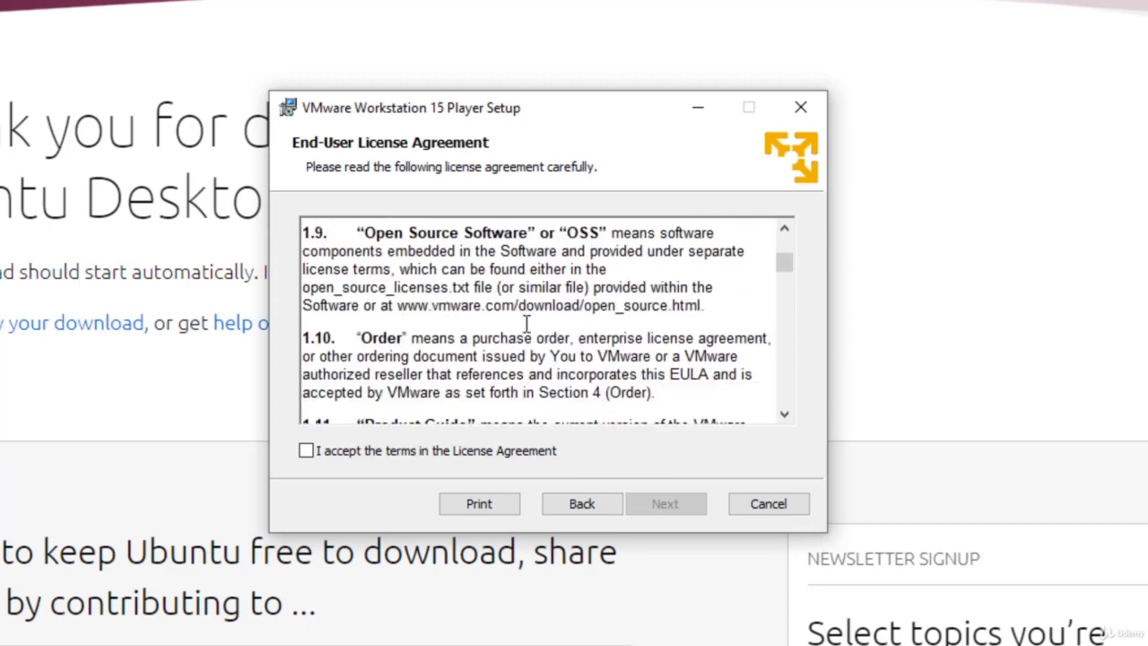
{"action": "left_click", "coordinate": [306, 451]}
{"action": "left_click", "coordinate": [664, 504]}
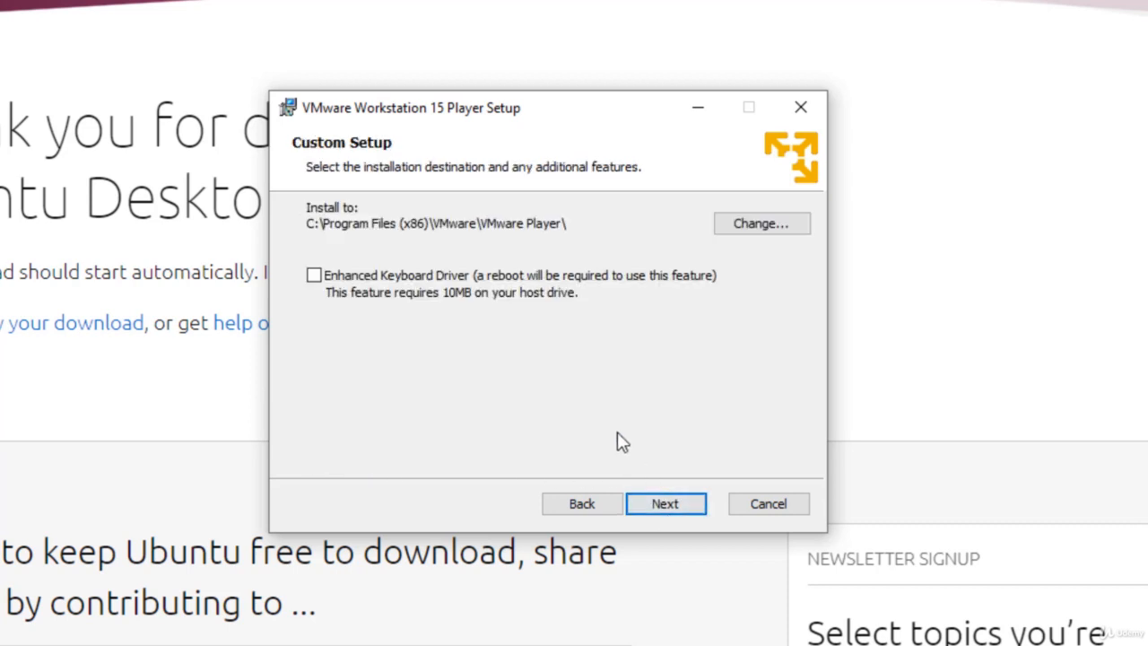
- Enable the Enhanced Keyboard Driver, turn off update checks and CEIP, keep shortcuts, and install
{"action": "left_click", "coordinate": [314, 275]}
{"action": "left_click", "coordinate": [664, 506]}
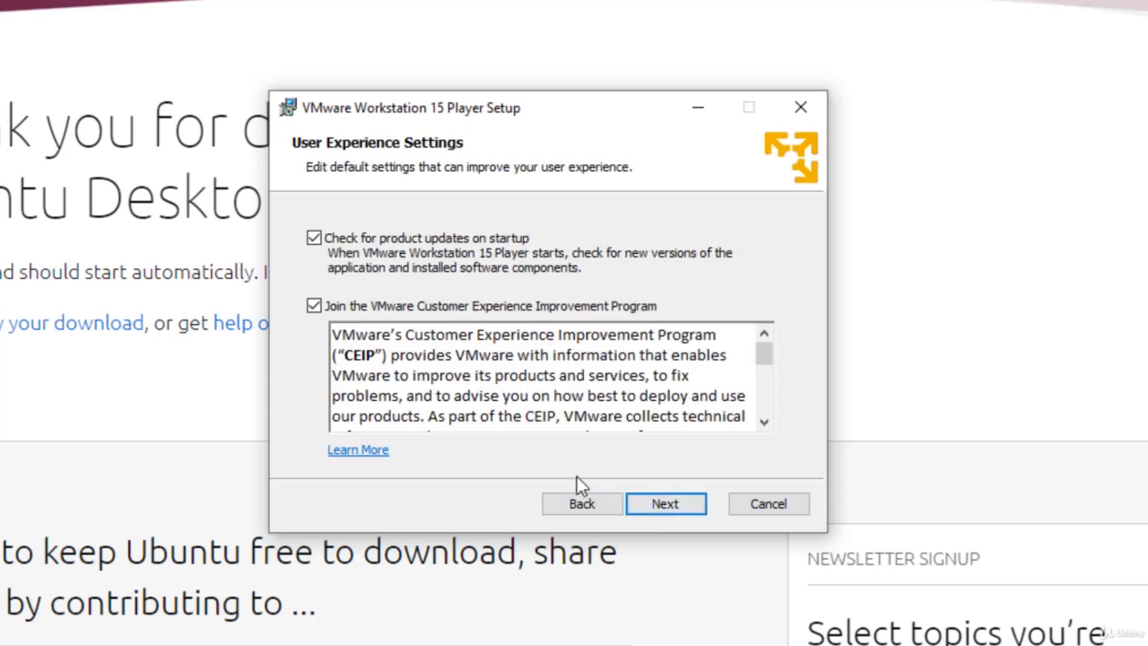
{"action": "left_click", "coordinate": [314, 306]}
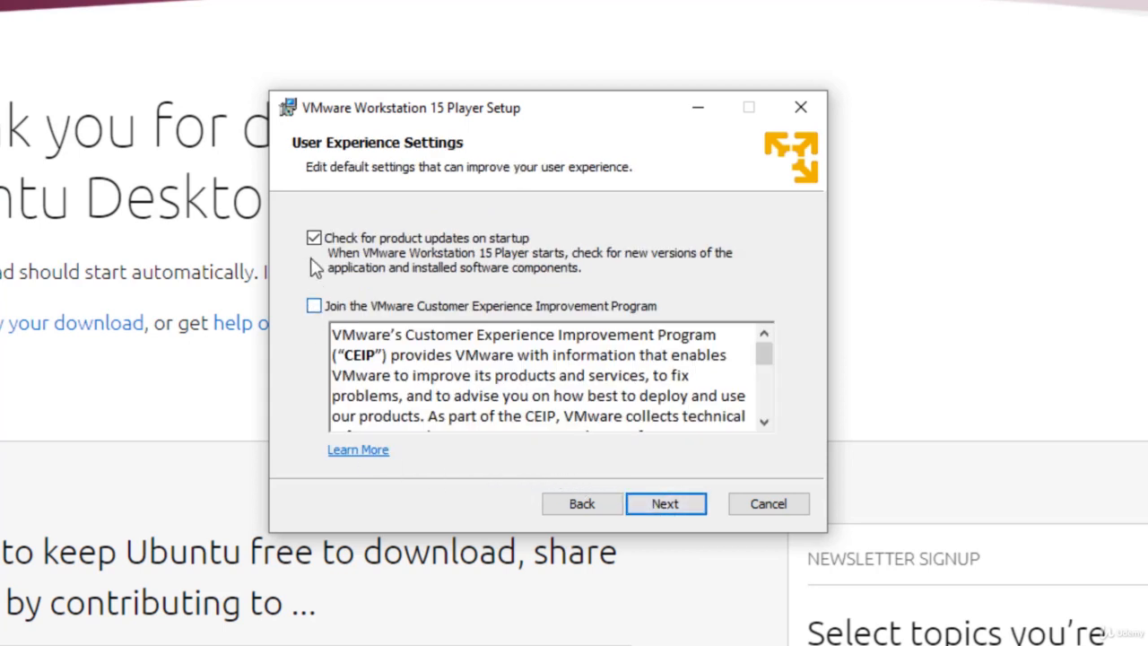
{"action": "left_click", "coordinate": [314, 239]}
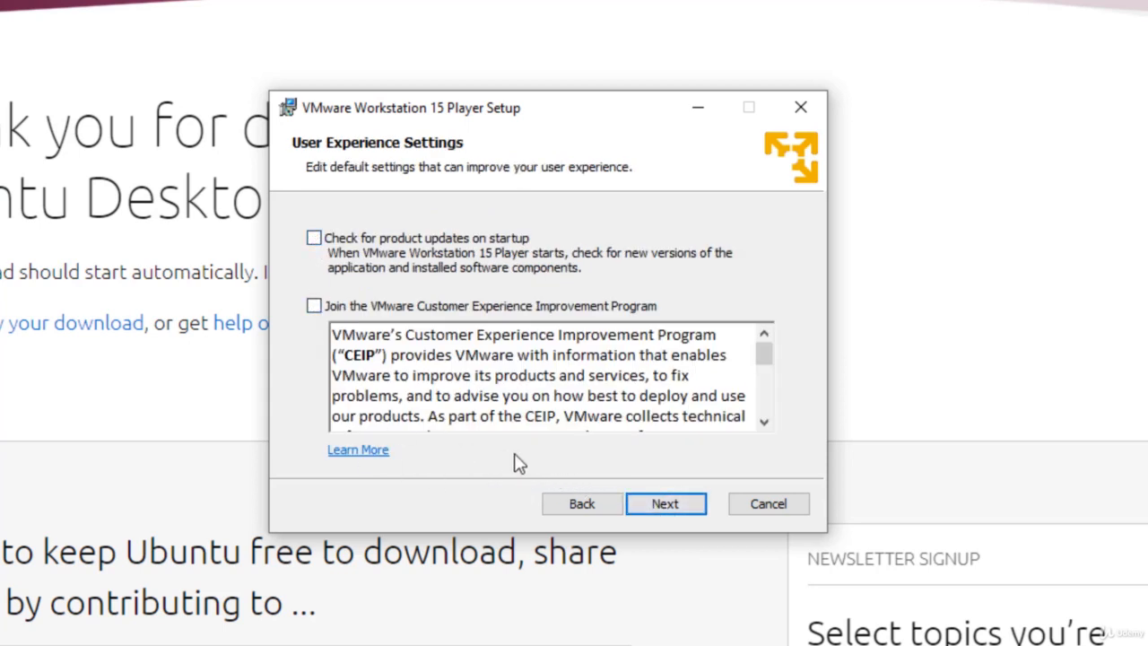
{"action": "left_click", "coordinate": [666, 504]}
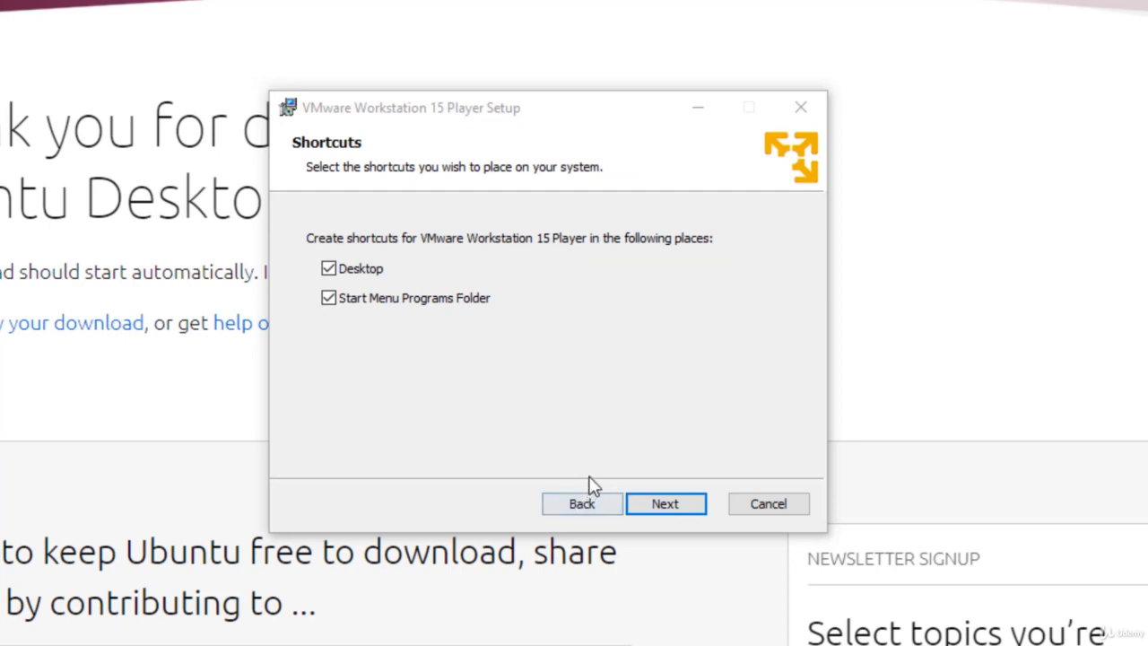
{"action": "left_click", "coordinate": [669, 505]}
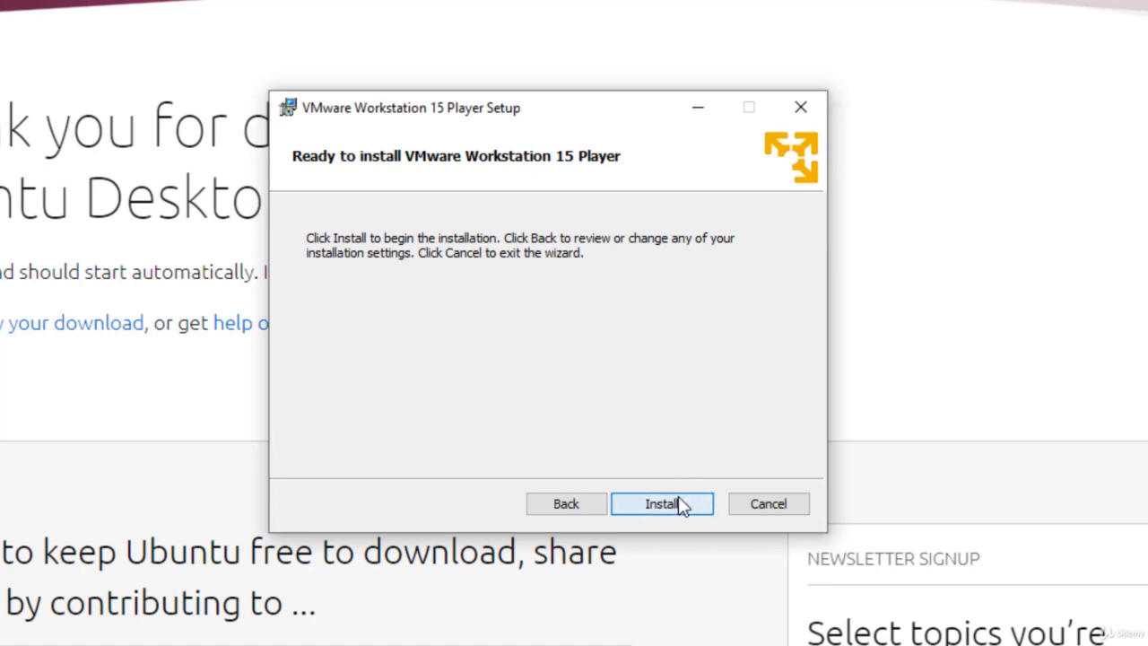
{"action": "left_click", "coordinate": [680, 503]}
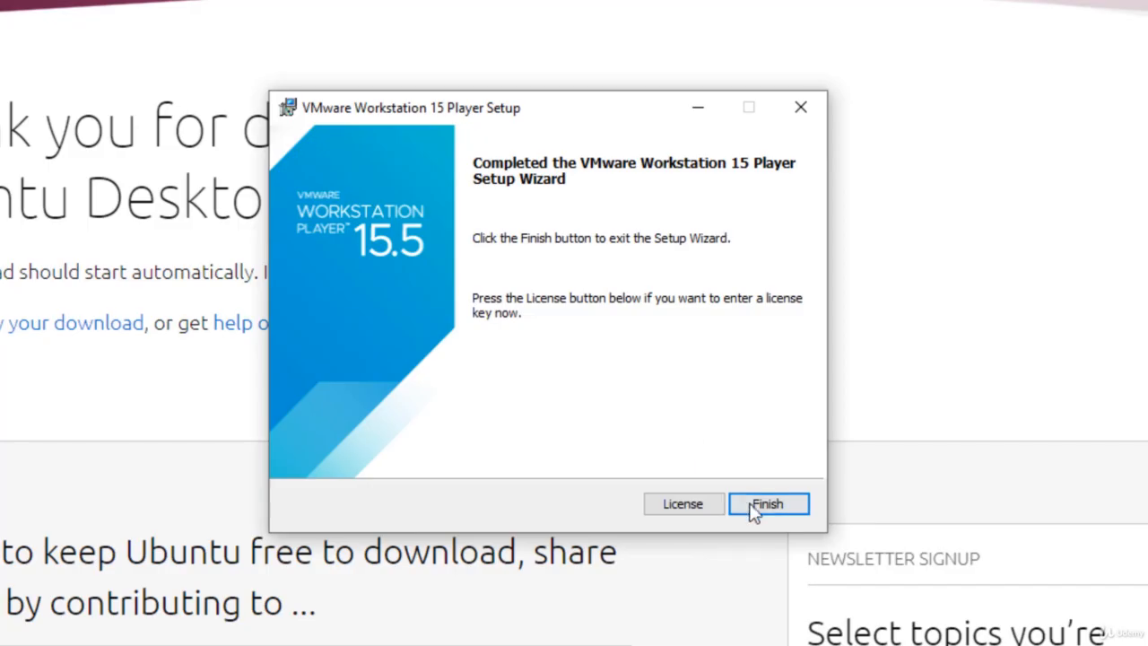
- Finish the Player installation and answer No to restarting now
{"action": "left_click", "coordinate": [756, 508]}
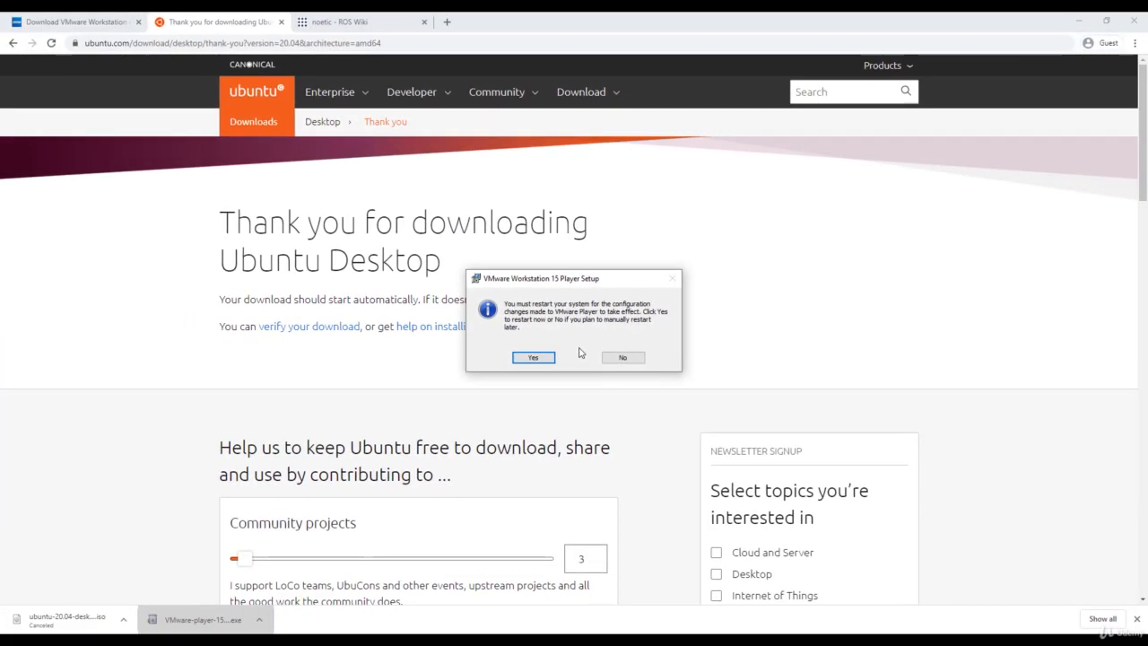
{"action": "left_click", "coordinate": [633, 382]}
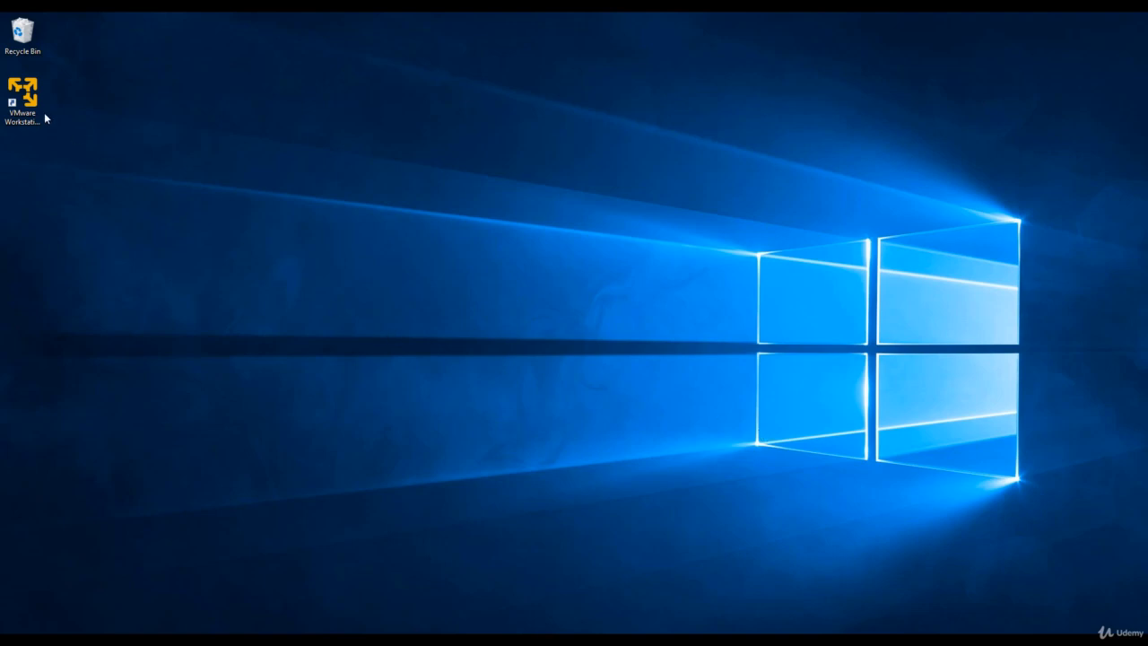
- Launch Workstation Player from the desktop, centre its window, and choose Create a New Virtual Machine
{"action": "double_click", "coordinate": [23, 99]}
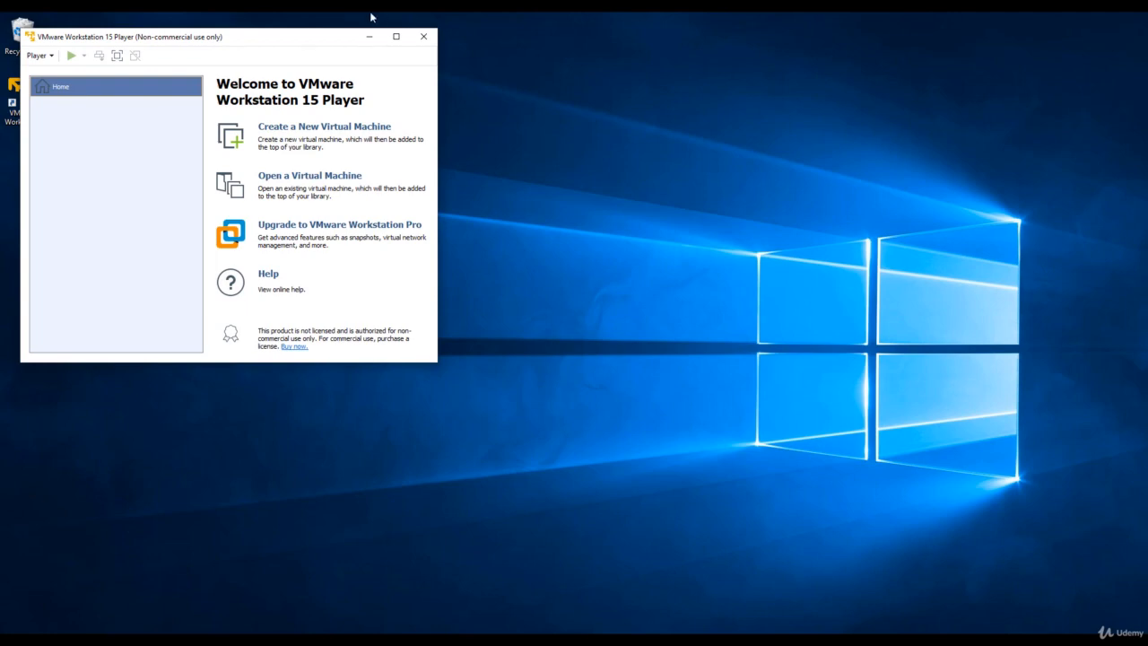
{"action": "left_click_drag", "start_coordinate": [275, 35], "coordinate": [605, 128]}
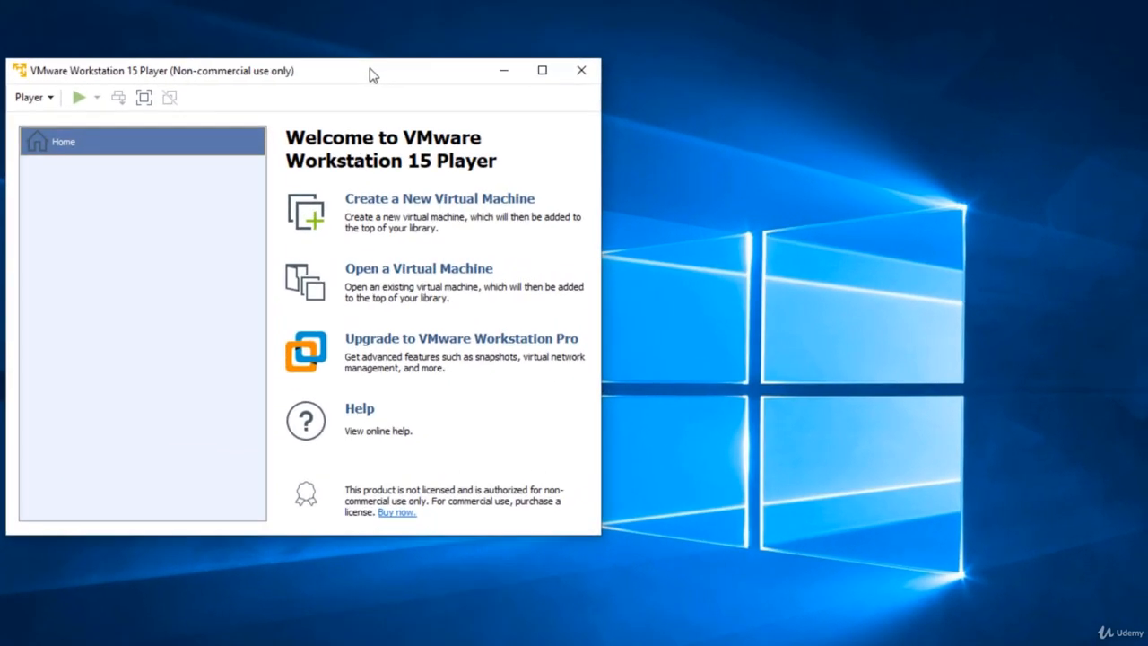
{"action": "left_click", "coordinate": [418, 208]}
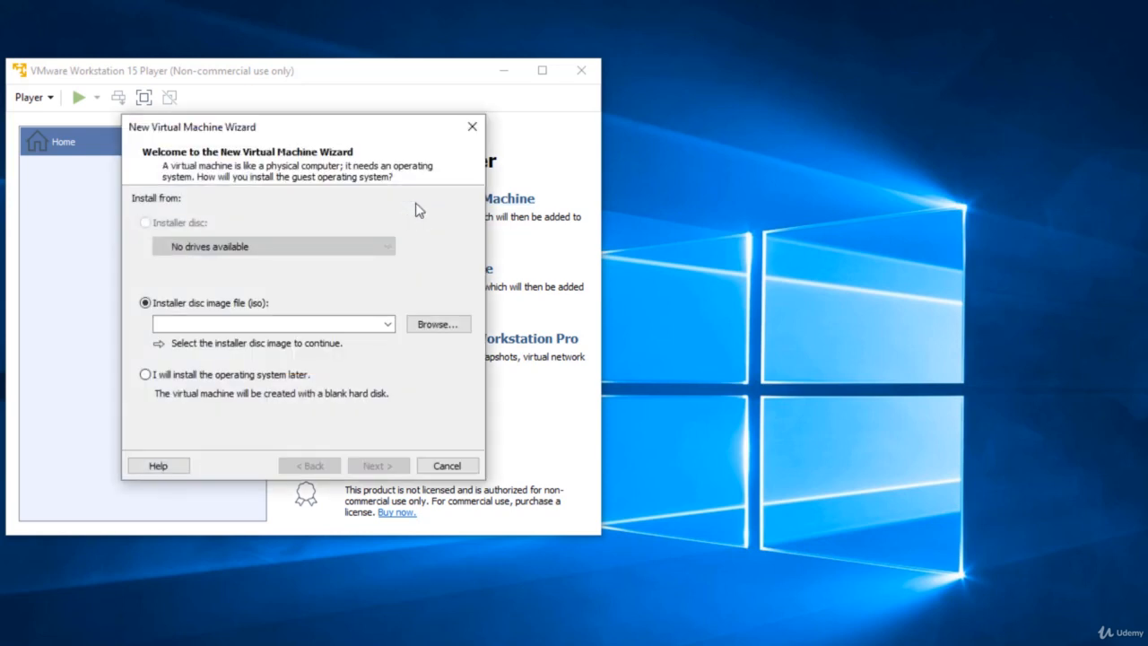
- Select ubuntu-20.04-desktop-amd64.iso from Downloads as the installer disc image and continue
{"action": "left_click", "coordinate": [448, 330]}
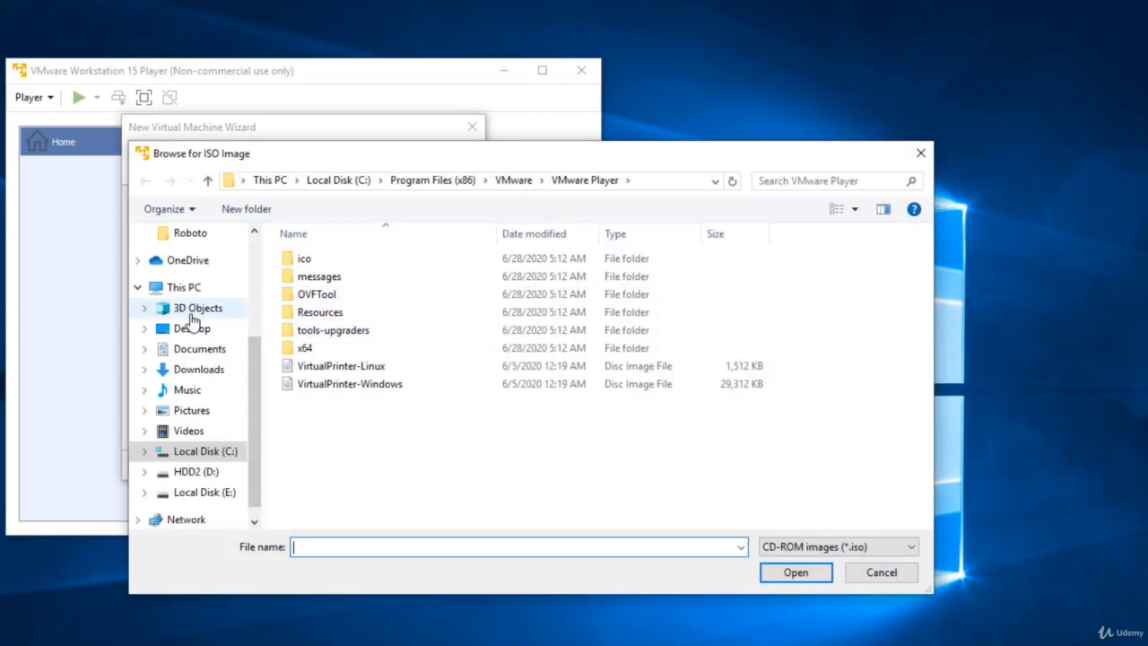
{"action": "scroll", "coordinate": [191, 321], "scroll_direction": "up", "scroll_amount": 2}
{"action": "left_click", "coordinate": [199, 430]}
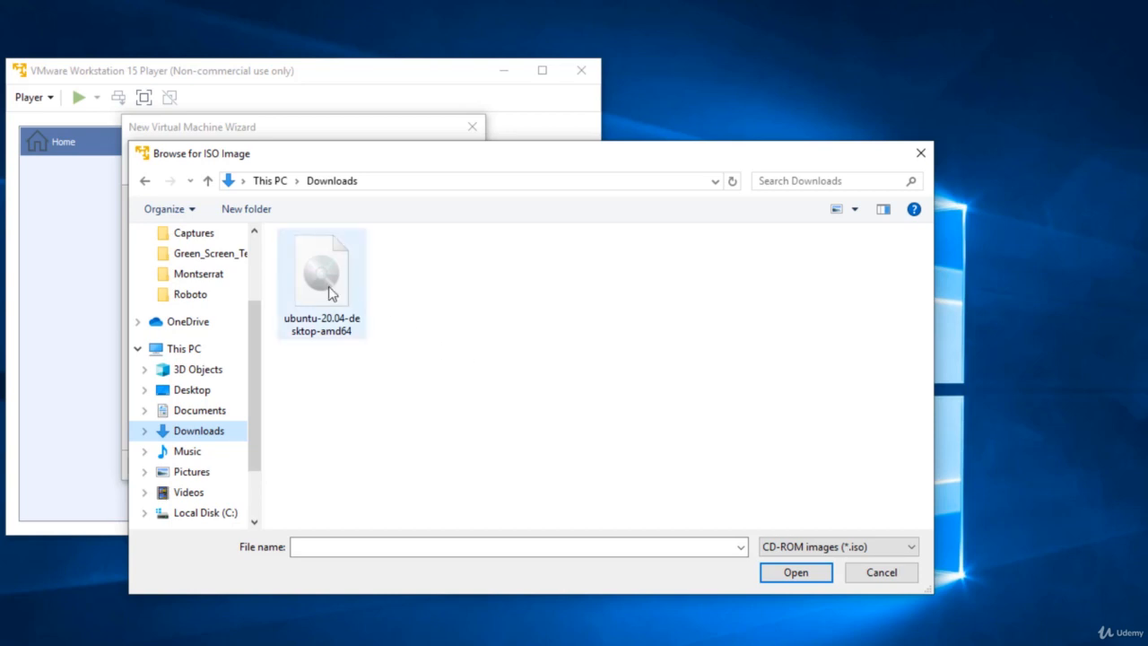
{"action": "double_click", "coordinate": [322, 278]}
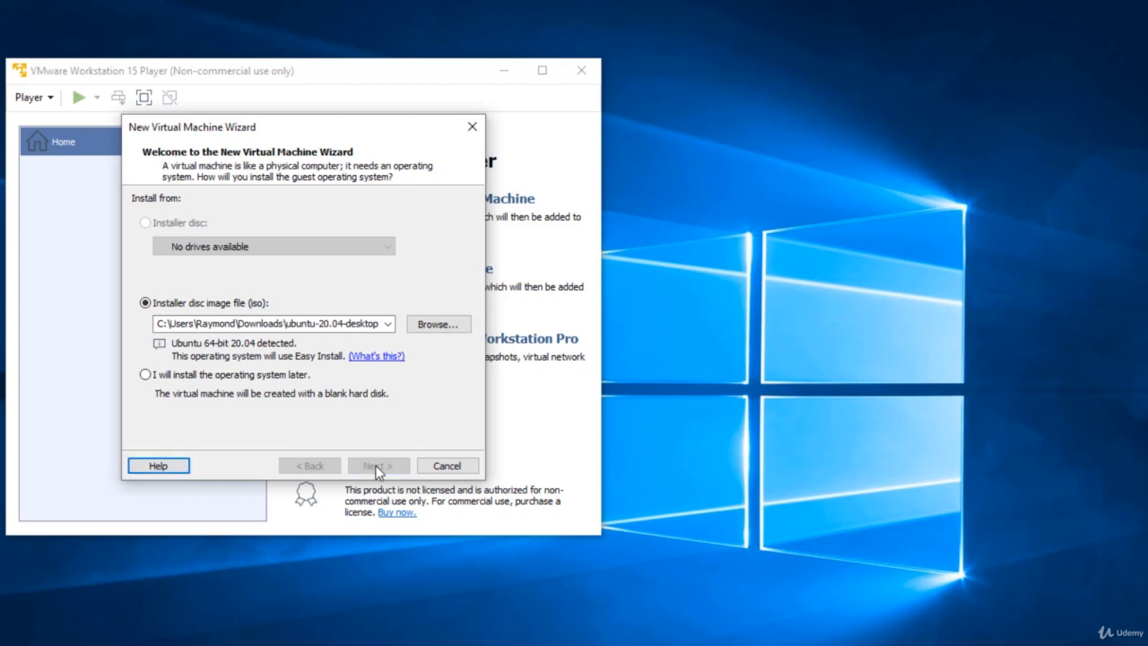
{"action": "left_click", "coordinate": [377, 467]}
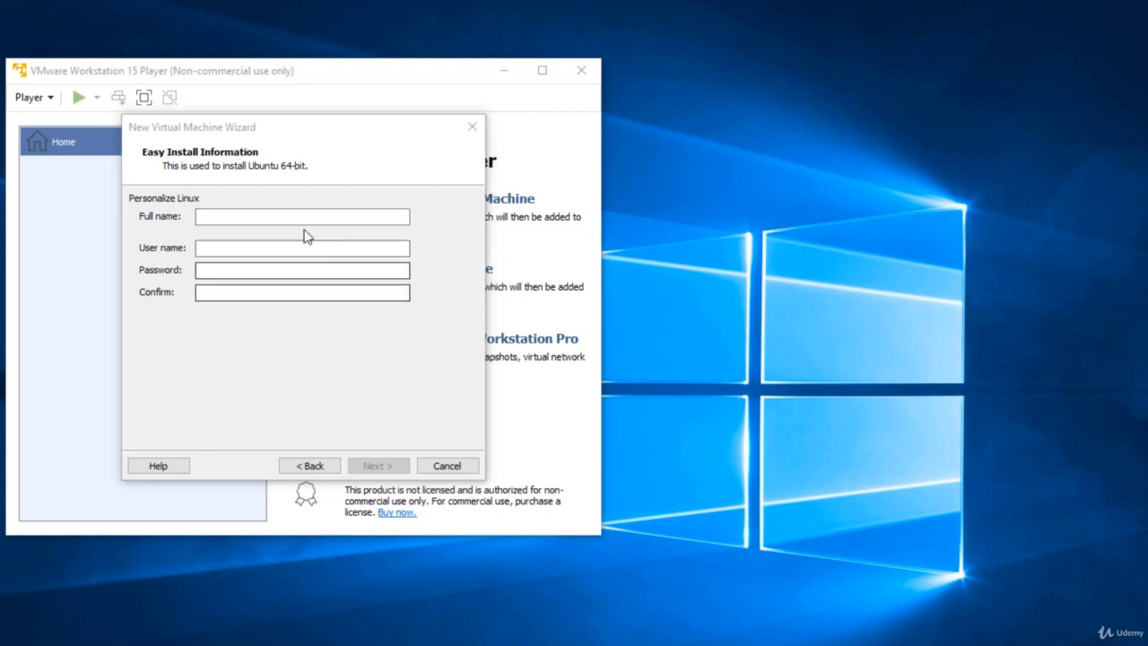
- Enter the user's full name, user name and password for the Linux account
{"action": "left_click", "coordinate": [279, 216]}
{"action": "type", "text": "raymond"}
{"action": "key", "text": "Tab"}
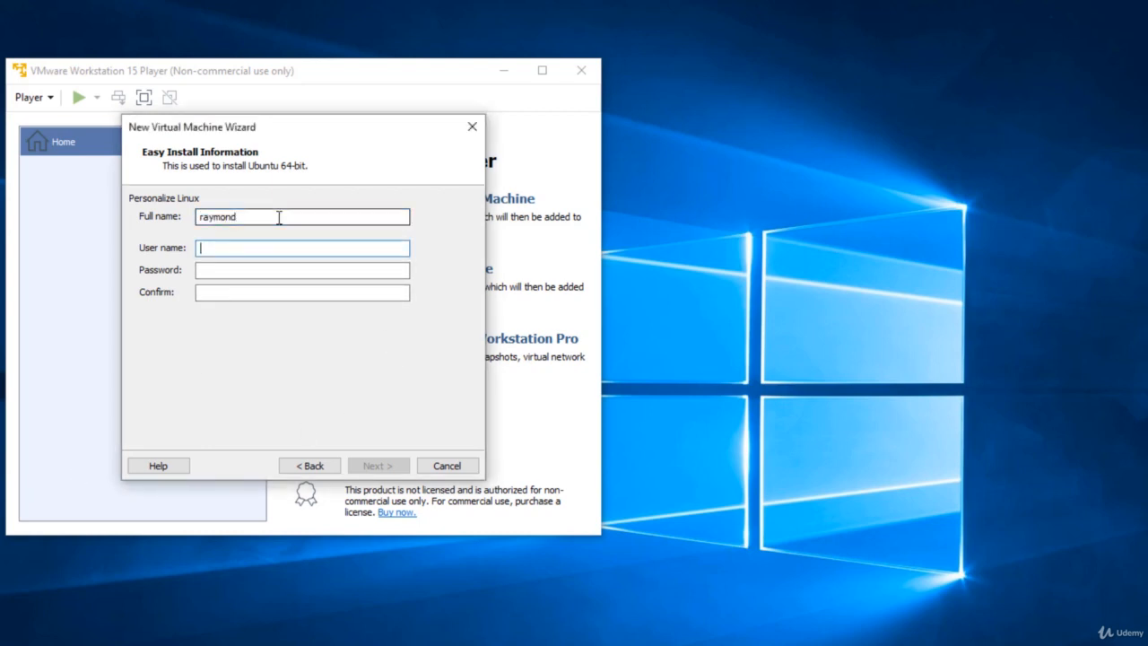
{"action": "type", "text": "raymond"}
{"action": "key", "text": "Tab"}
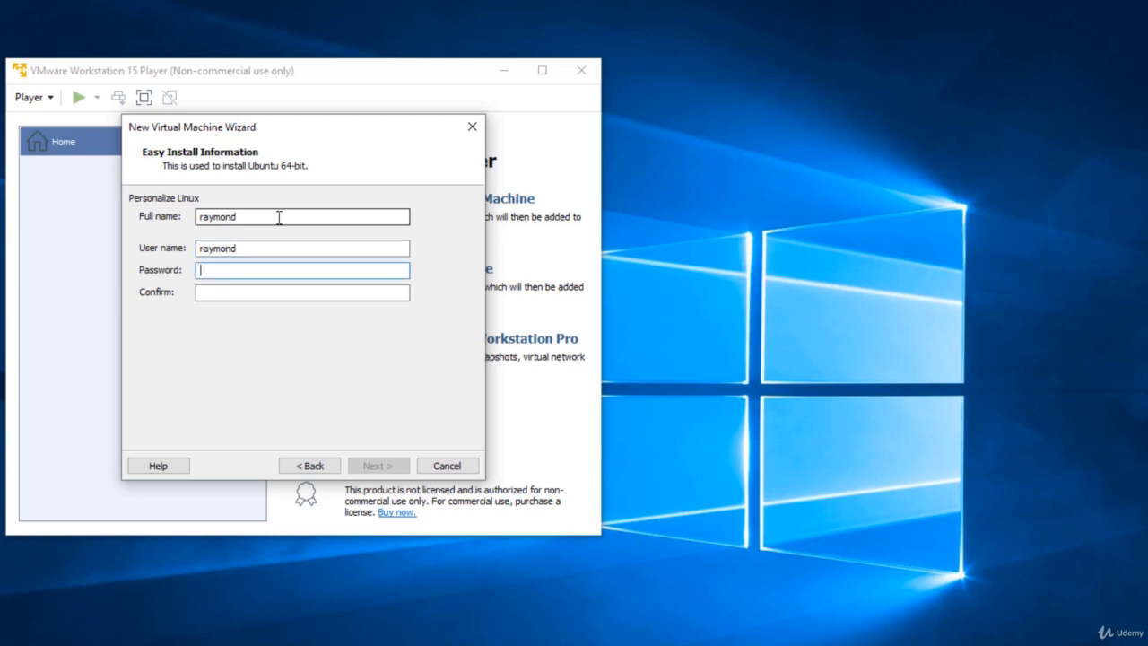
{"action": "type", "text": "1234"}
{"action": "key", "text": "Tab"}
{"action": "type", "text": "1234"}
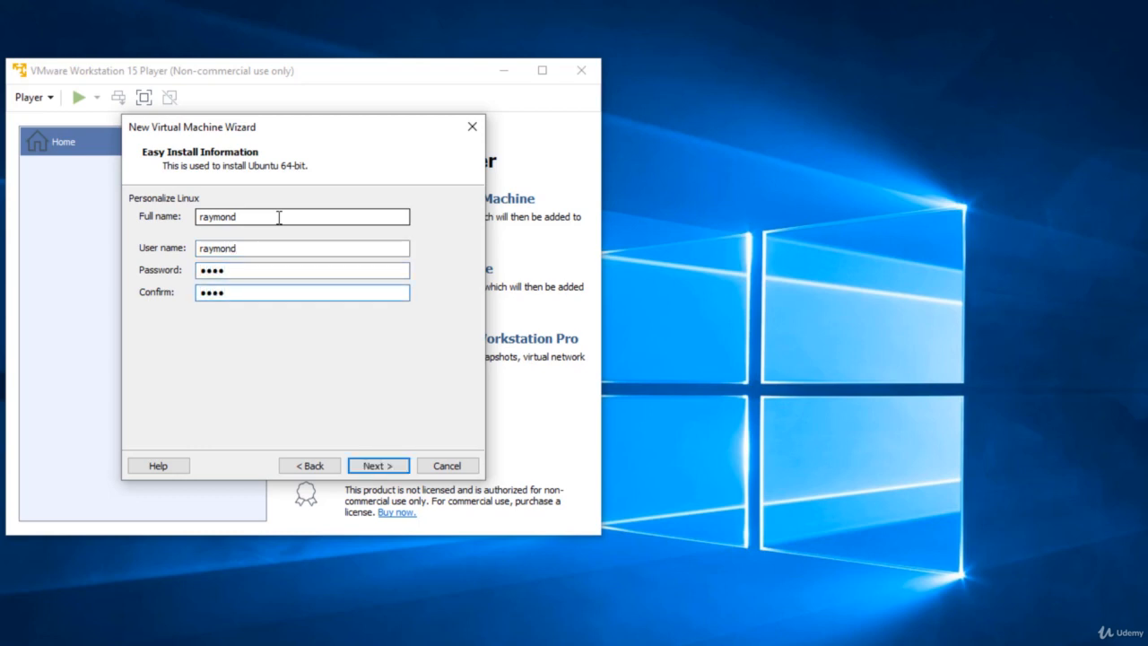
{"action": "left_click", "coordinate": [380, 466]}
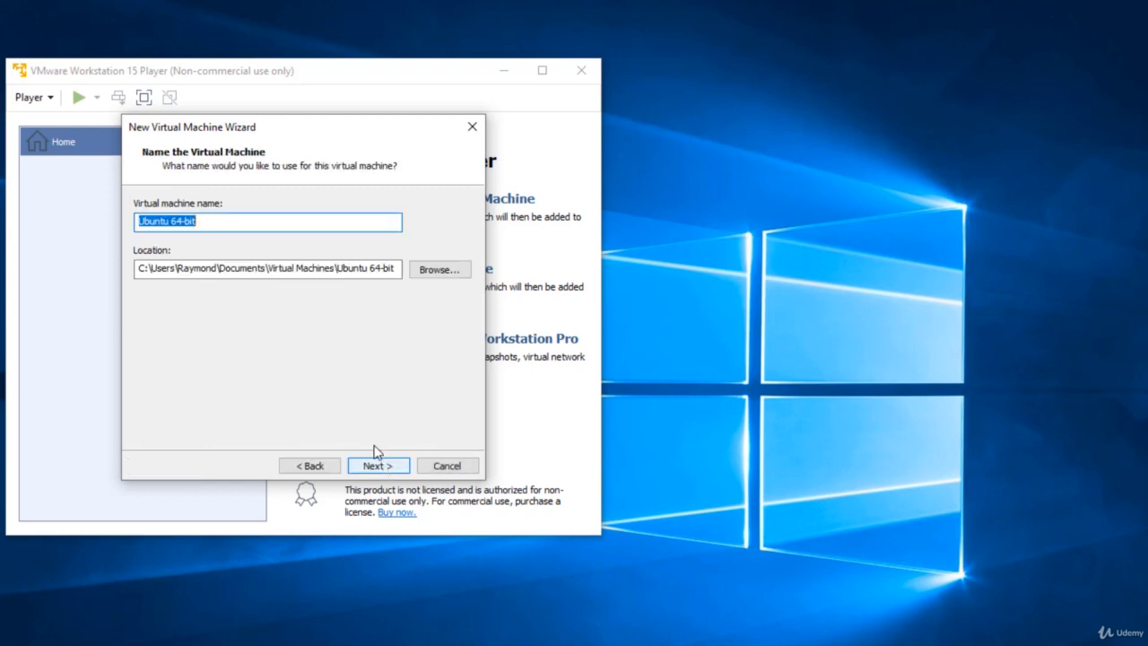
- Name the VM 'Ubuntu 20 64-bit', keep the 20 GB split disk, and create it
{"action": "left_click", "coordinate": [225, 222]}
{"action": "left_click", "coordinate": [170, 223]}
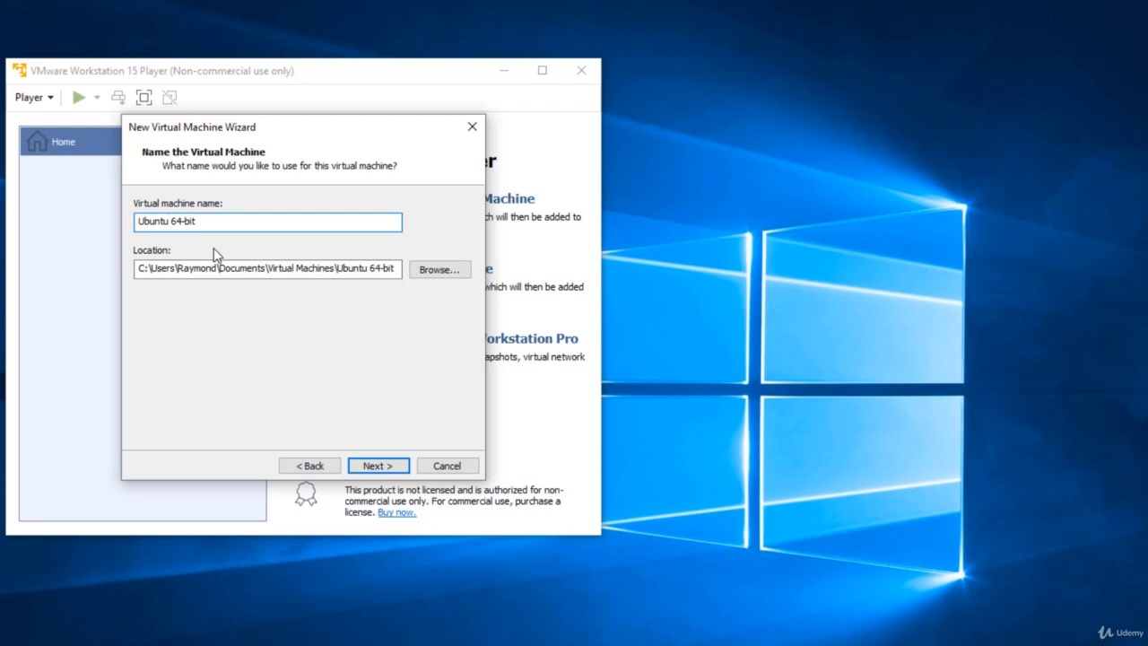
{"action": "type", "text": "20"}
{"action": "left_click", "coordinate": [375, 466]}
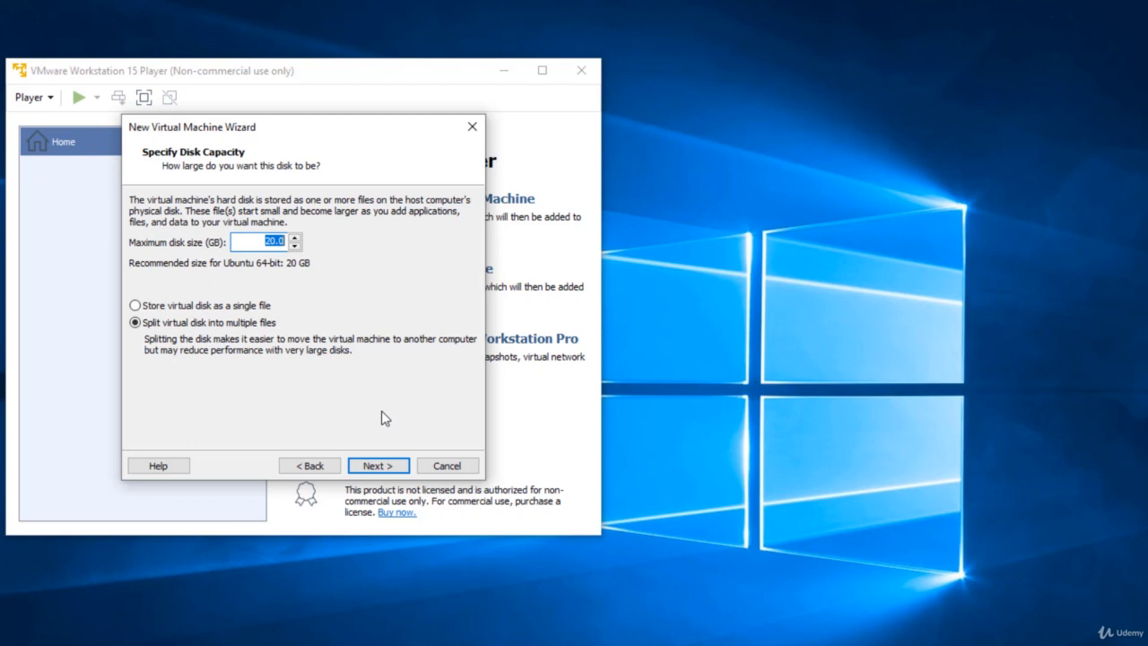
{"action": "left_click", "coordinate": [378, 468]}
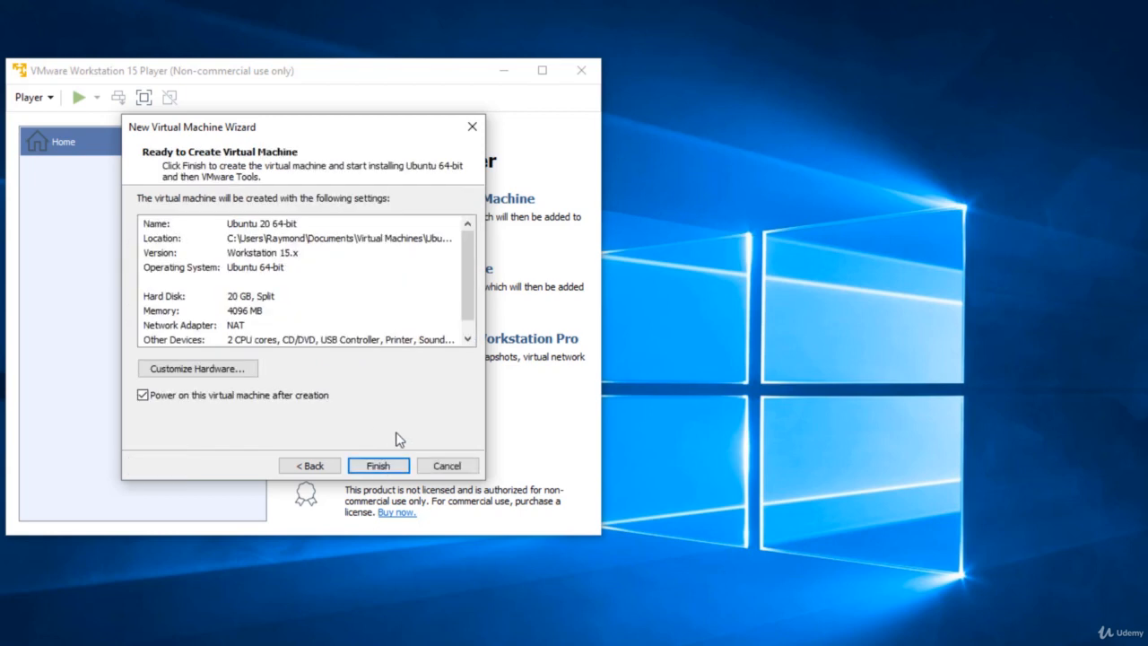
{"action": "left_click", "coordinate": [388, 464]}
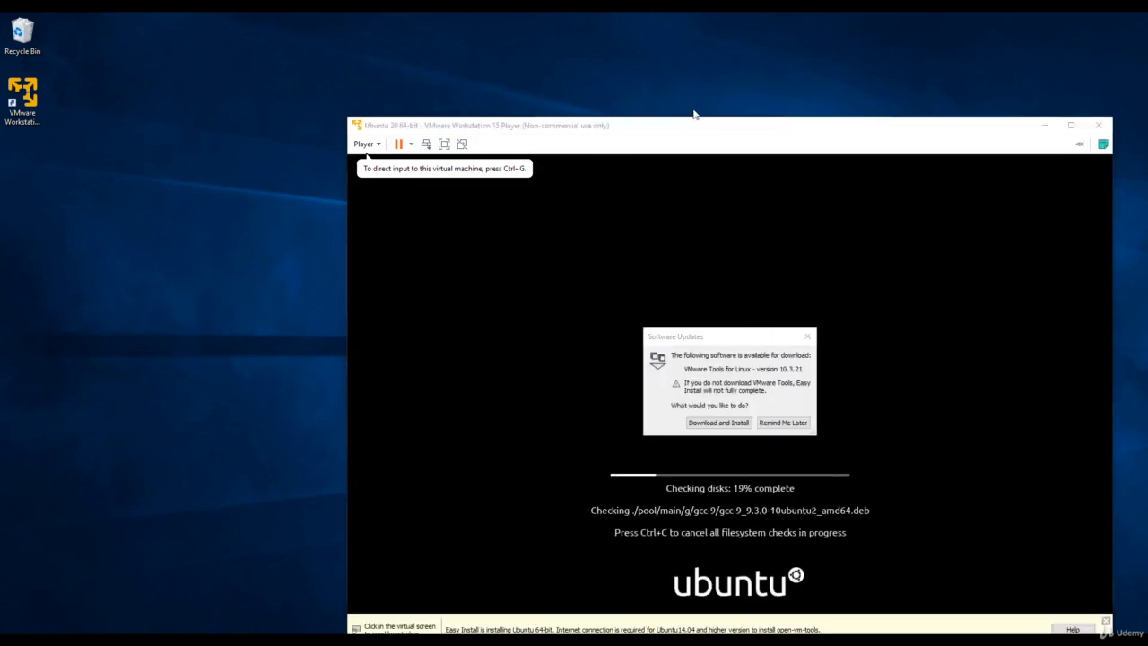
- Download and install VMware Tools for Linux, dismiss the Easy Install bar, and await the login screen
{"action": "left_click", "coordinate": [741, 340]}
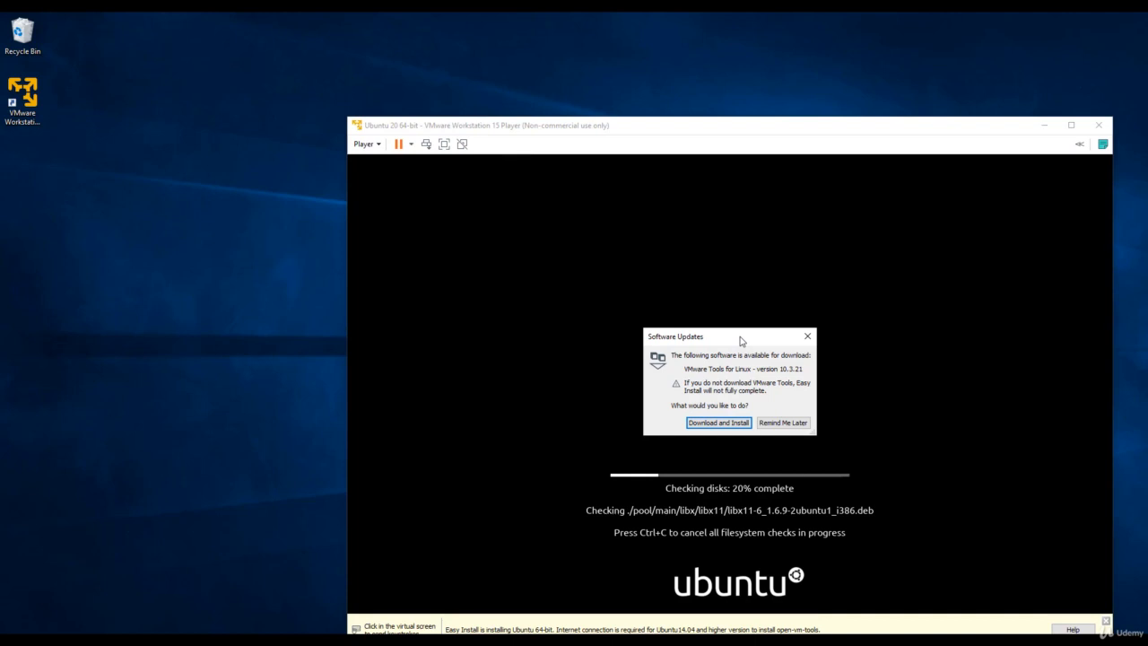
{"action": "left_click", "coordinate": [720, 430]}
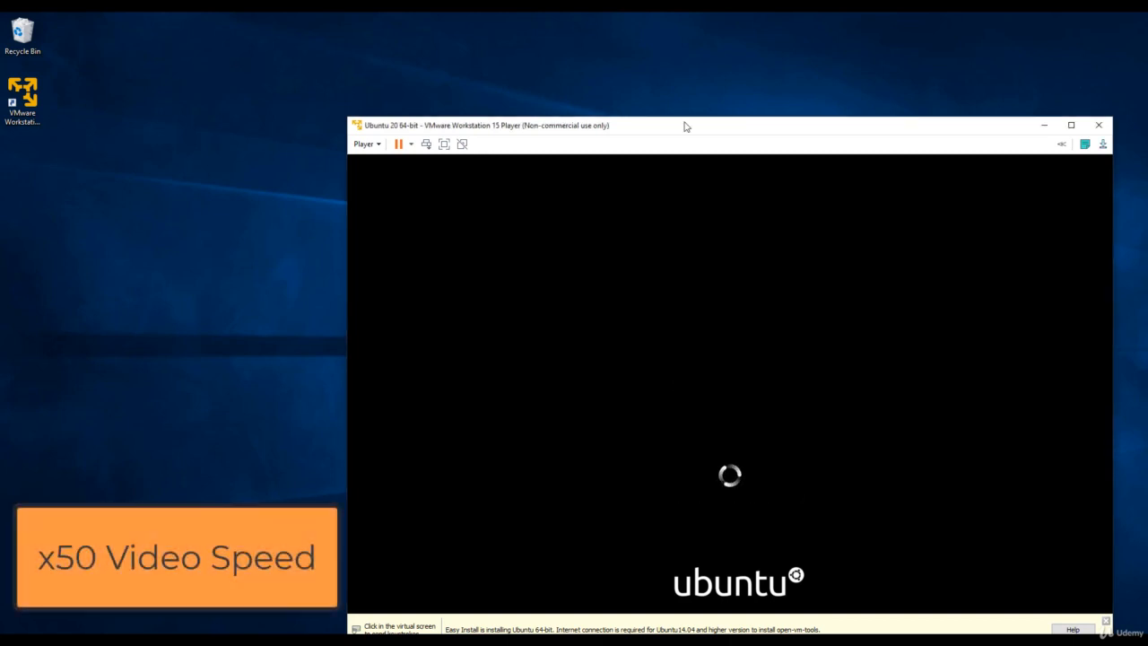
{"action": "left_click_drag", "start_coordinate": [684, 123], "coordinate": [550, 52]}
{"action": "left_click", "coordinate": [971, 555]}
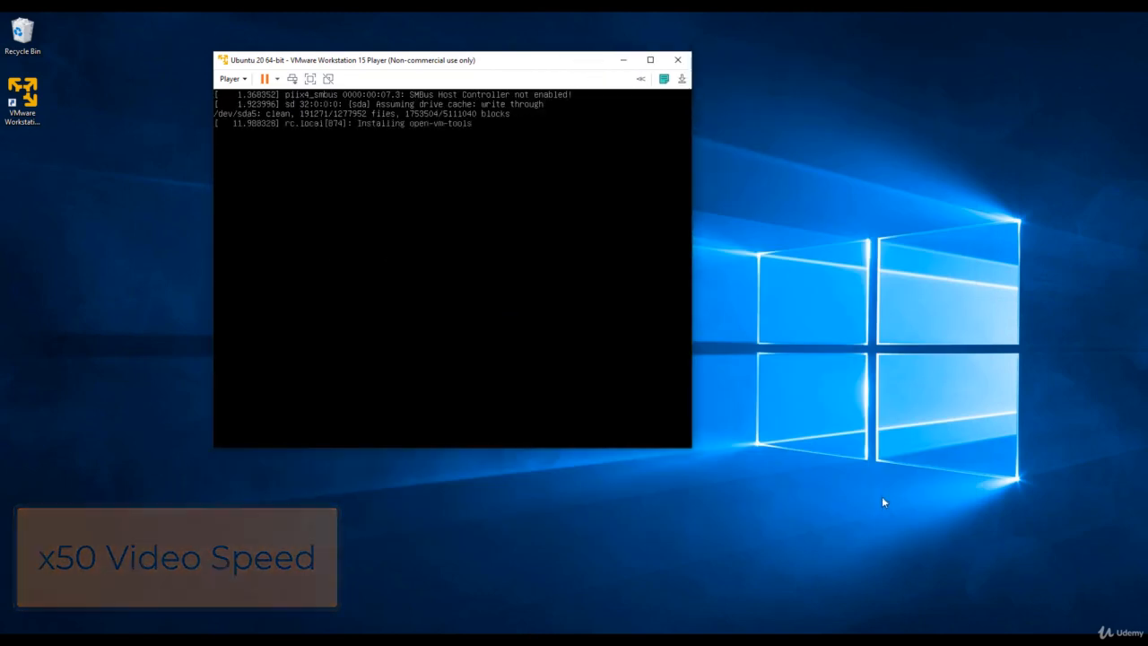
{"action": "left_click", "coordinate": [646, 416]}
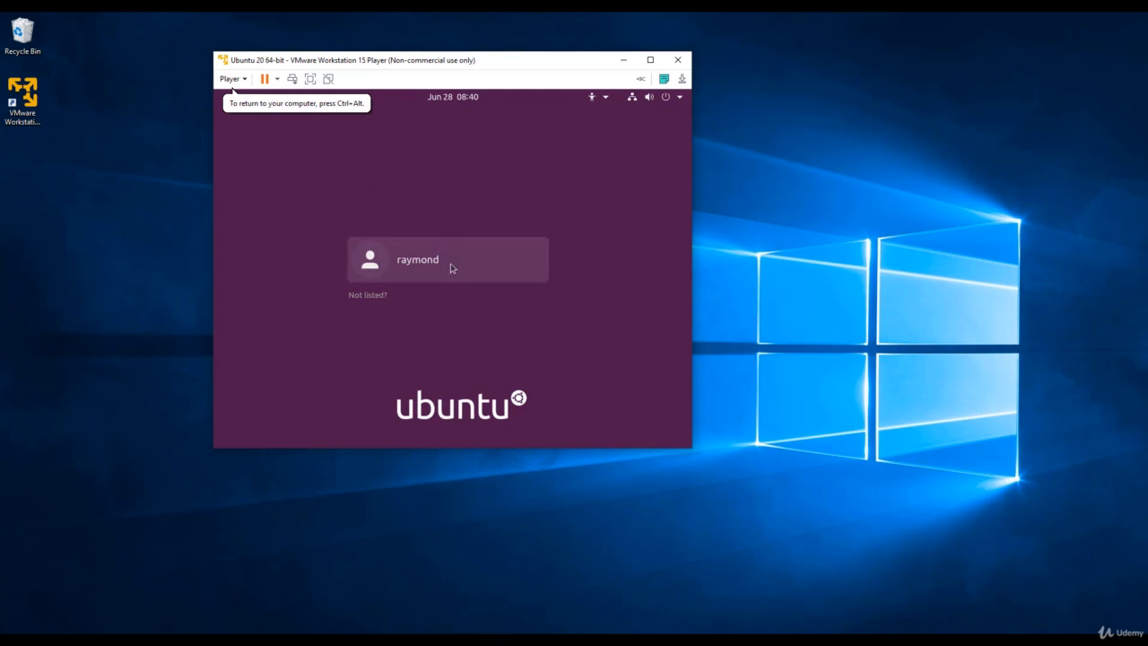
- Log in as the new user, maximise the VM window, and skip Online Accounts and Livepatch
{"action": "left_click", "coordinate": [452, 268]}
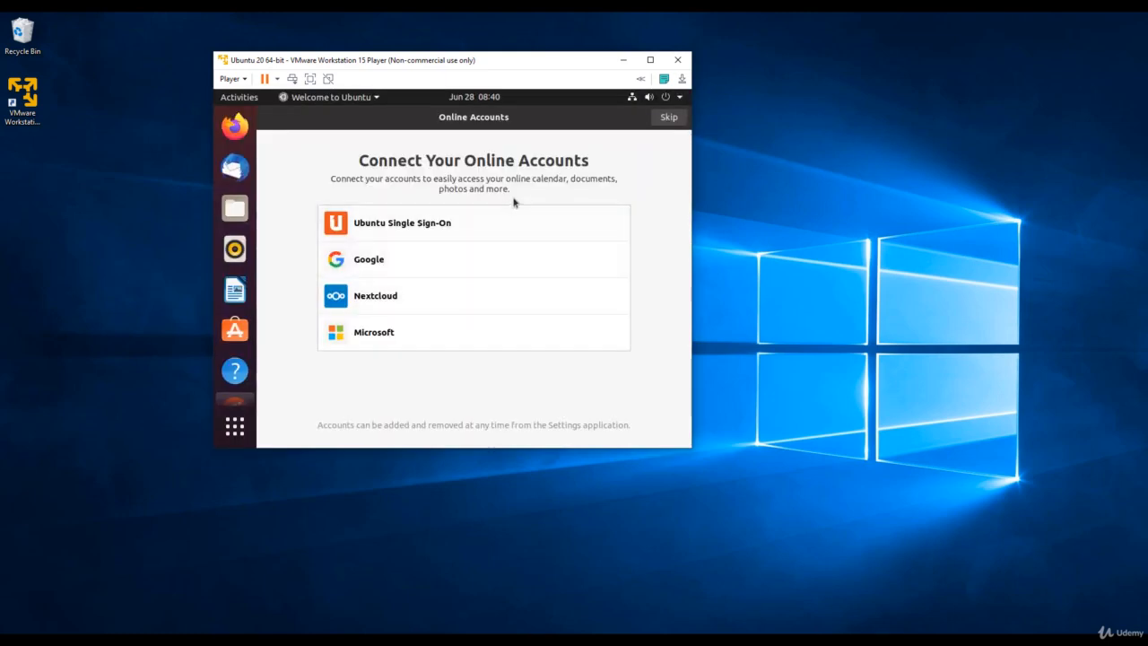
{"action": "left_click", "coordinate": [650, 61]}
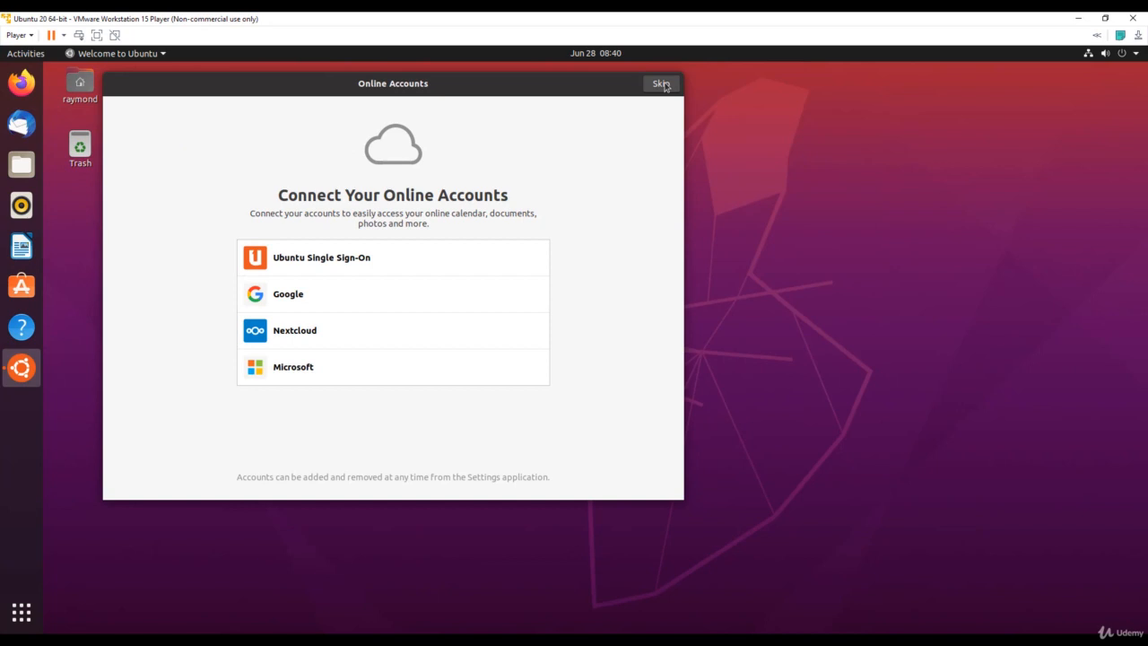
{"action": "left_click", "coordinate": [663, 87]}
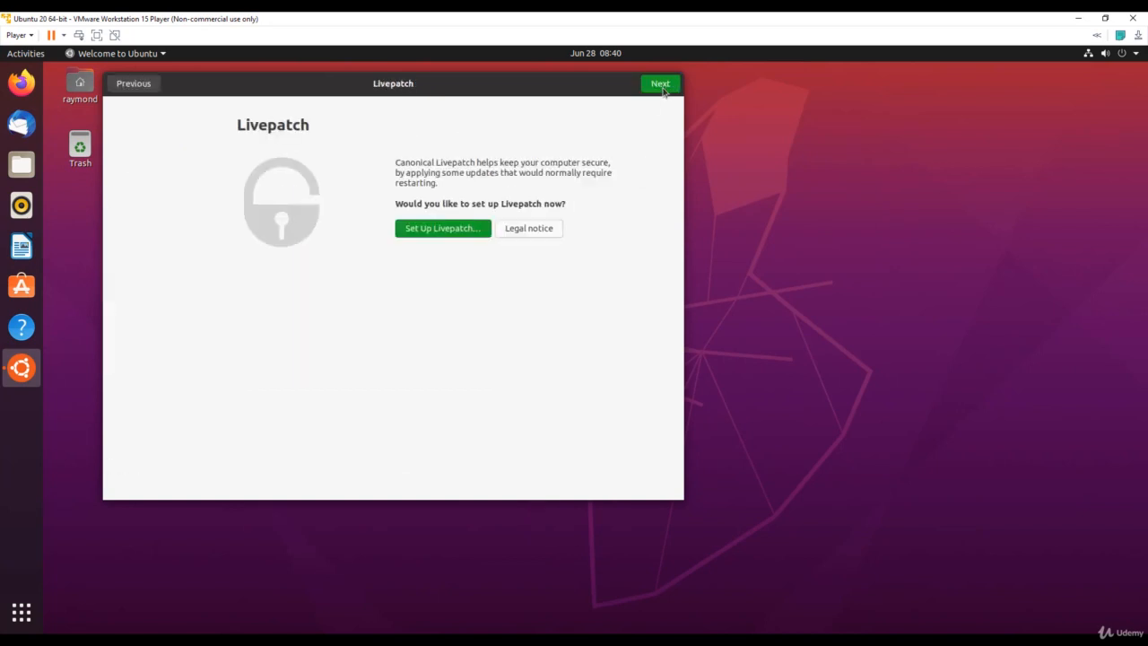
{"action": "left_click", "coordinate": [663, 89]}
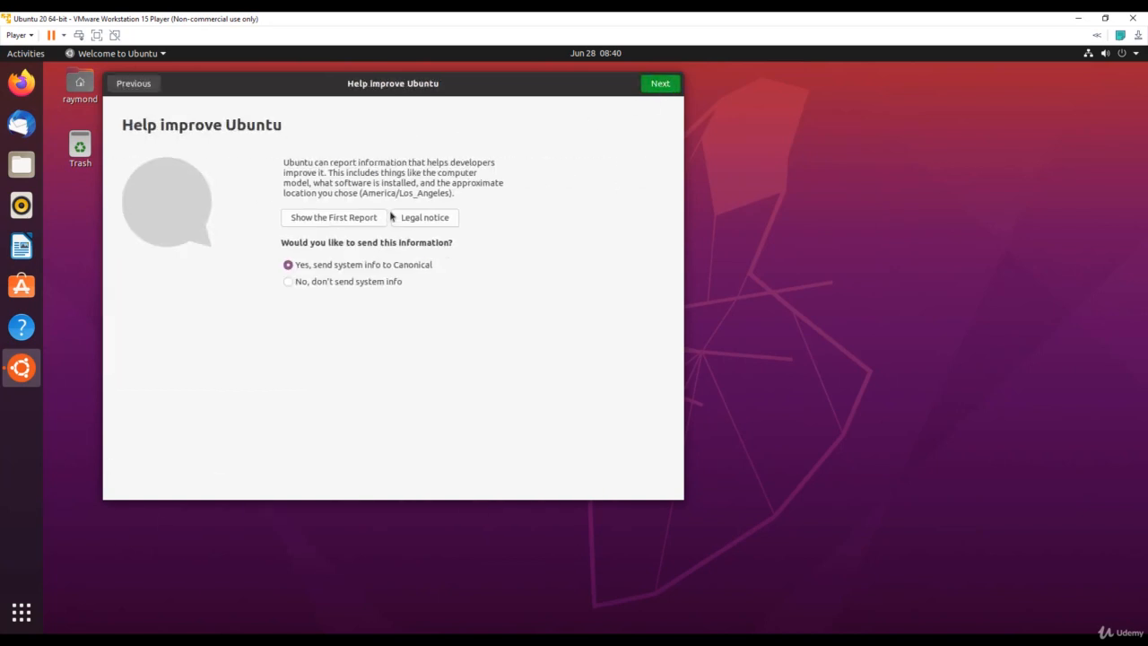
- Choose 'No, don't send system info', pass Privacy, and click Done
{"action": "left_click", "coordinate": [314, 282]}
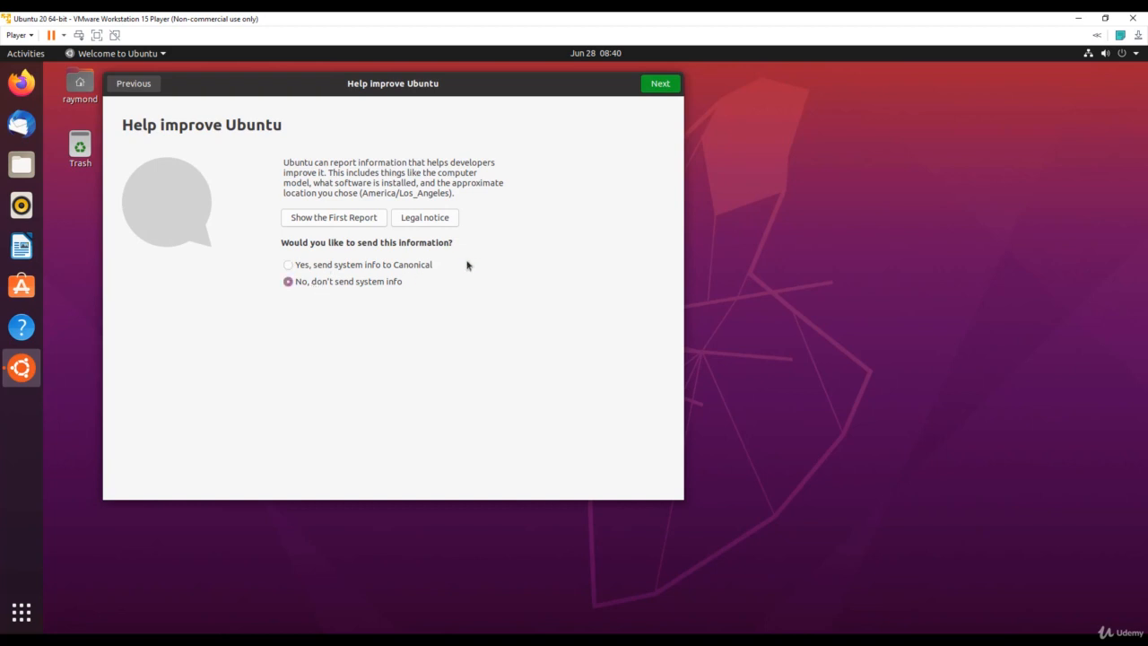
{"action": "left_click", "coordinate": [656, 91]}
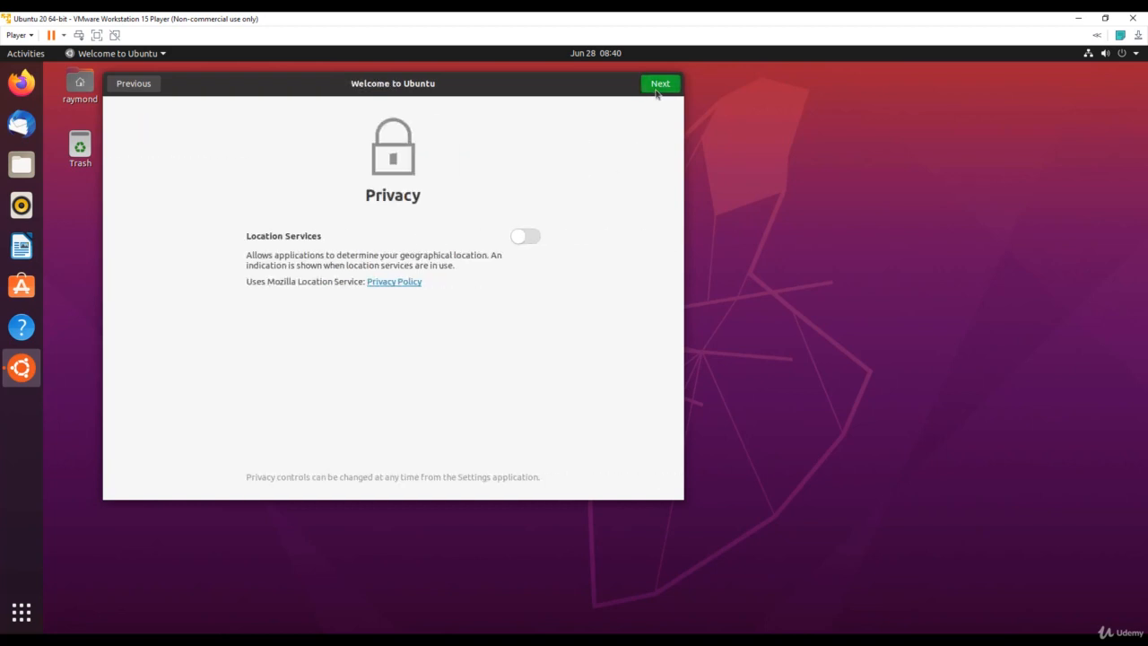
{"action": "left_click", "coordinate": [657, 88]}
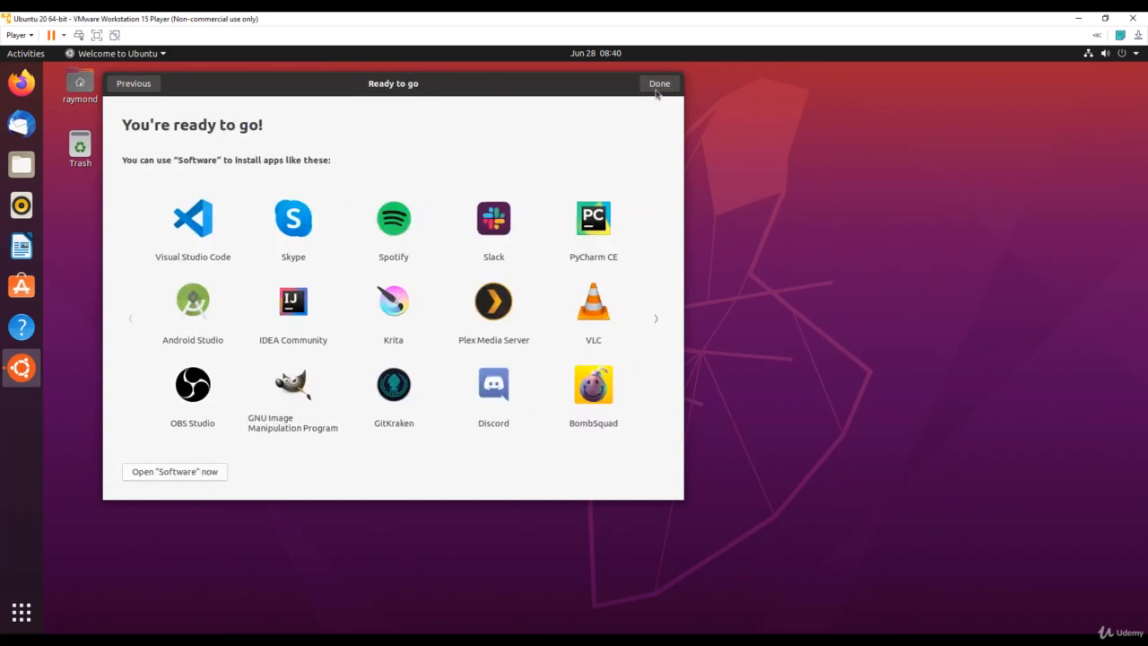
{"action": "left_click", "coordinate": [657, 85]}
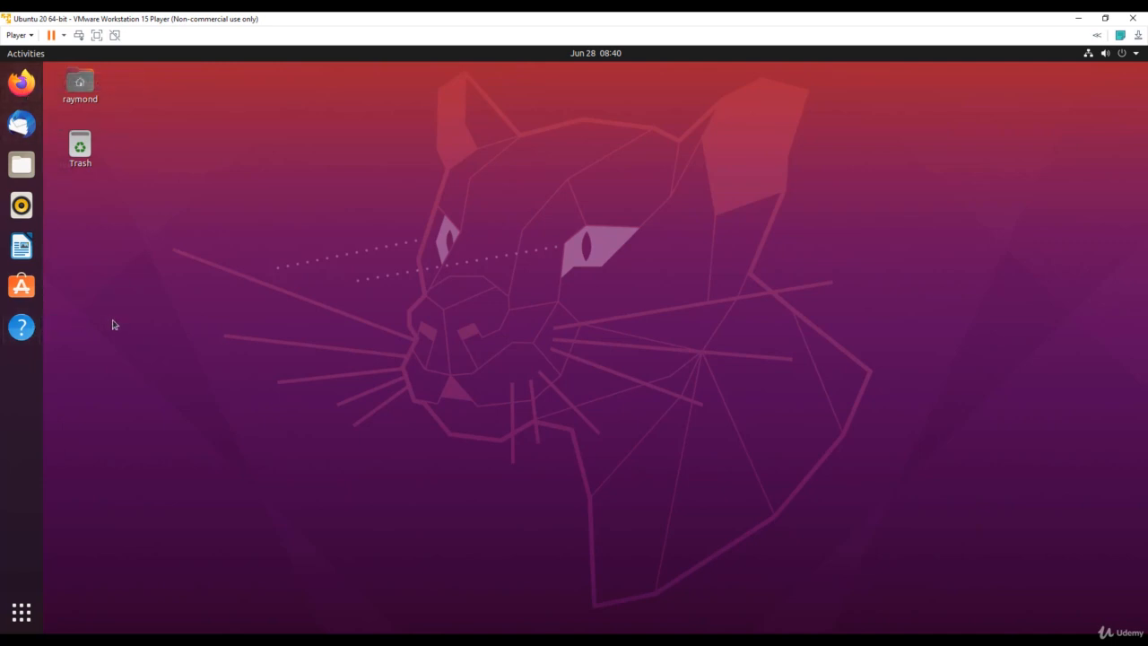
- Remove Thunderbird, Rhythmbox and LibreOffice Writer from the dock favorites
{"action": "right_click", "coordinate": [22, 123]}
{"action": "left_click", "coordinate": [108, 159]}
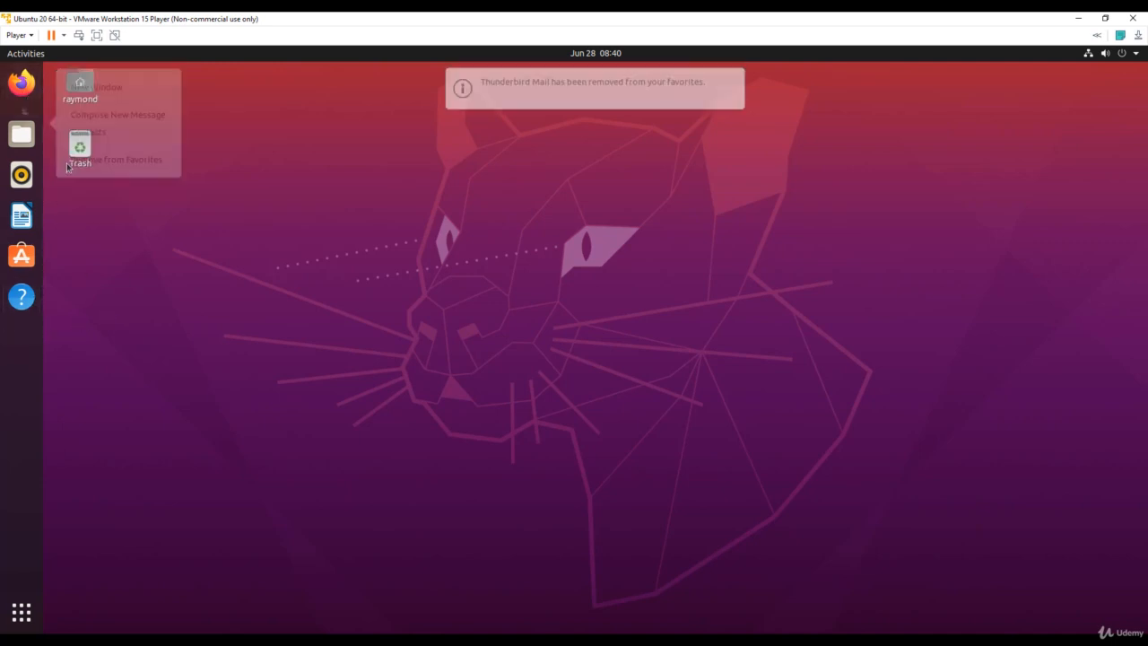
{"action": "right_click", "coordinate": [21, 163]}
{"action": "left_click", "coordinate": [79, 217]}
{"action": "right_click", "coordinate": [22, 163]}
{"action": "left_click", "coordinate": [76, 190]}
- Remove Help and Ubuntu Software from the dock favorites, then show all applications
{"action": "right_click", "coordinate": [22, 205]}
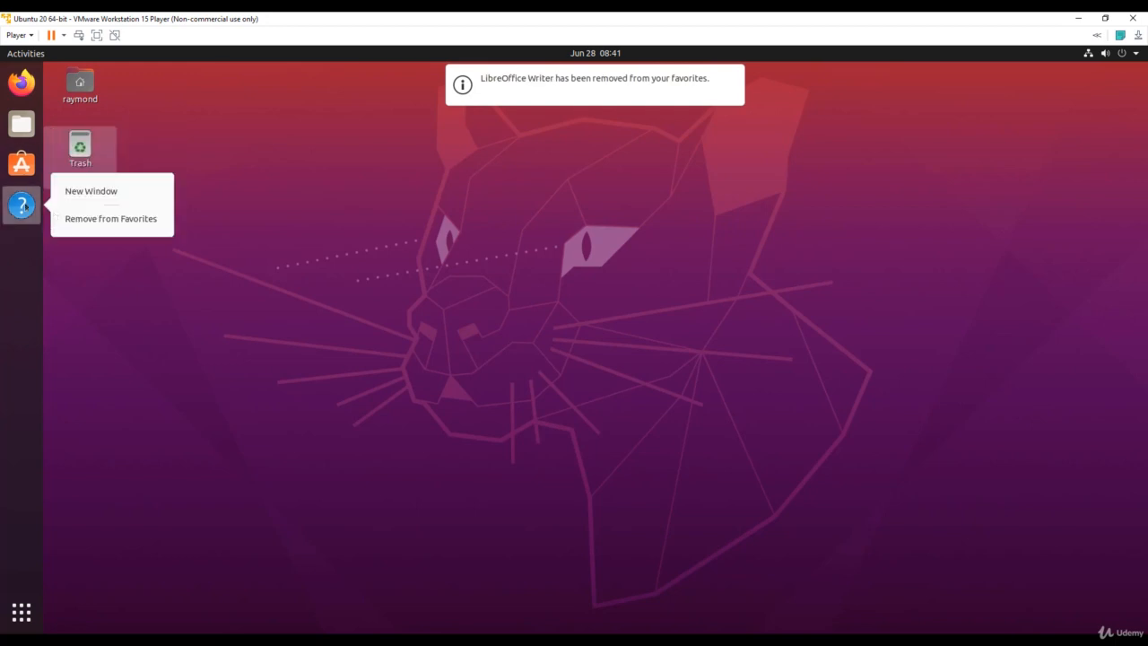
{"action": "left_click", "coordinate": [79, 217]}
{"action": "right_click", "coordinate": [21, 163]}
{"action": "left_click", "coordinate": [84, 183]}
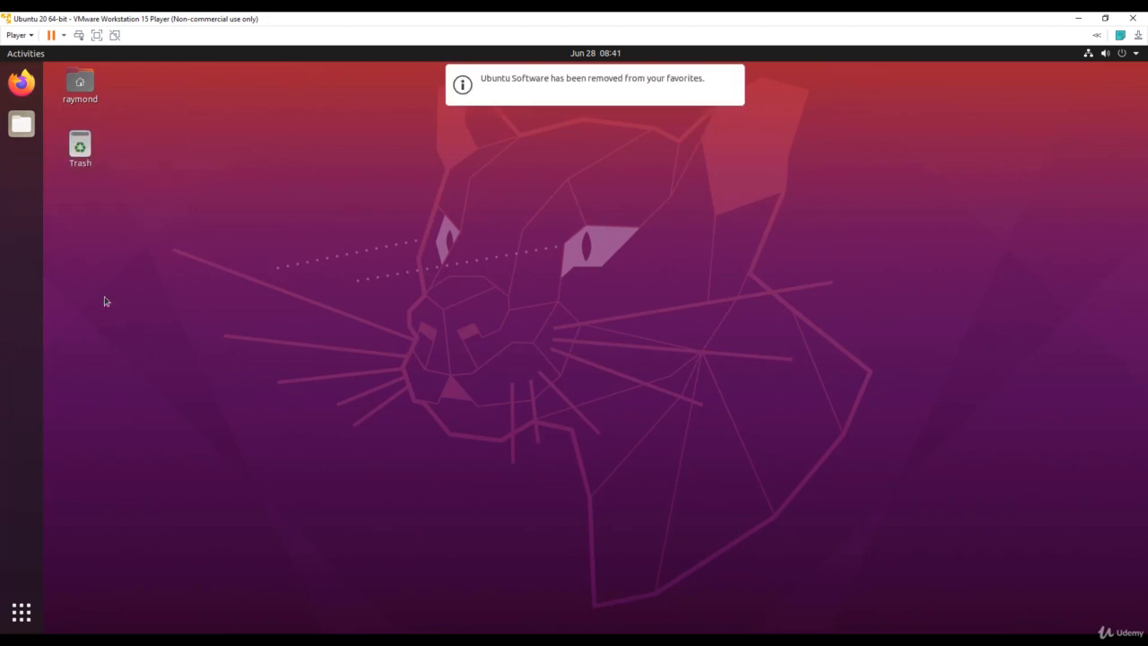
{"action": "left_click", "coordinate": [25, 614]}
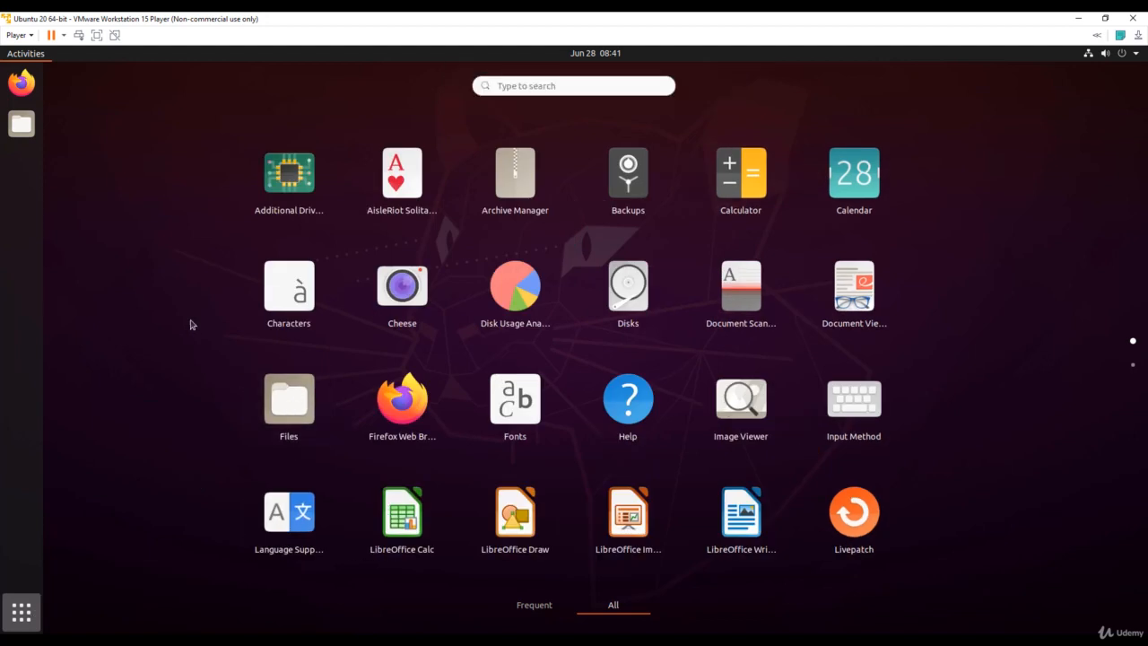
- Launch Terminal by searching 'termi', try Ctrl+Alt+T, and close the extra Terminal window
{"action": "type", "text": "terminal"}
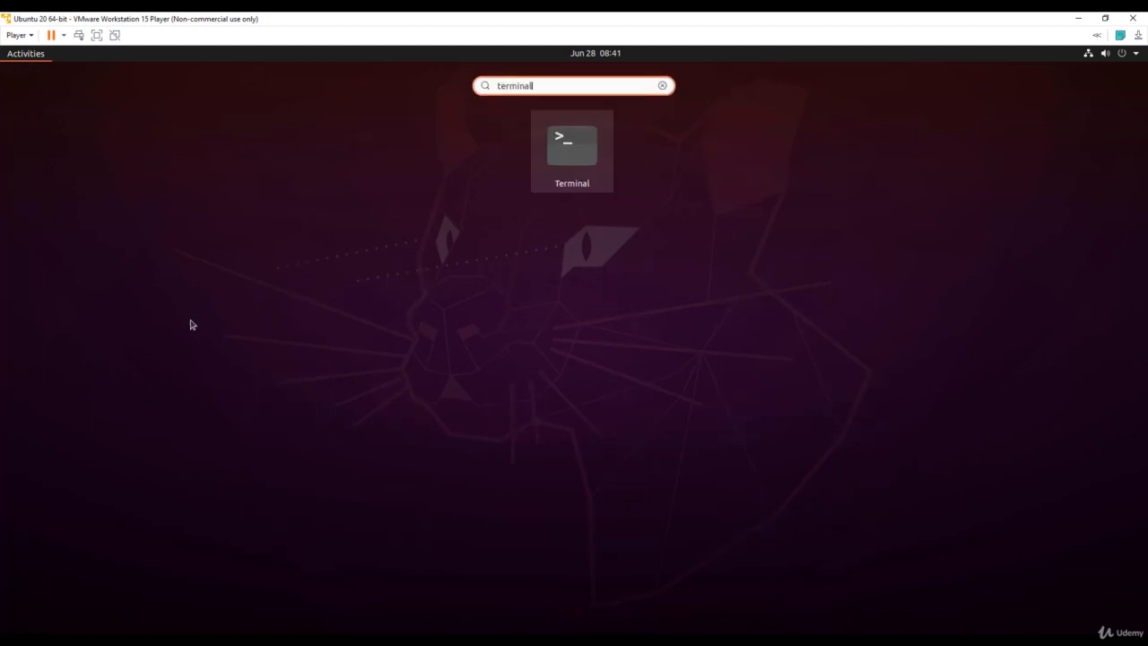
{"action": "key", "text": "Return"}
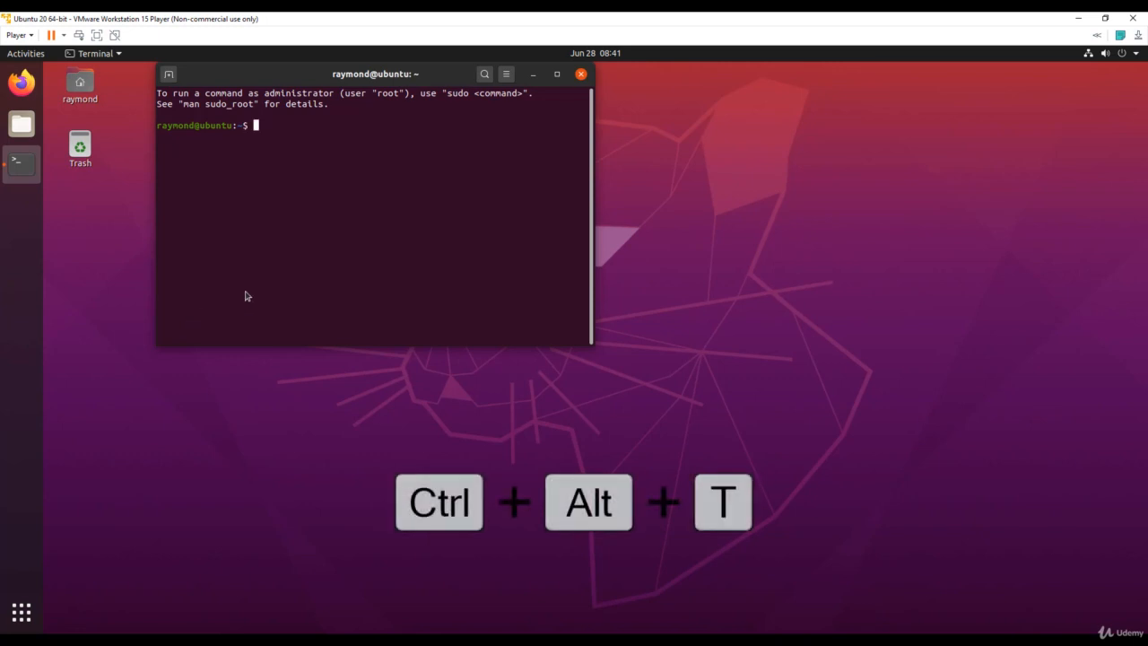
{"action": "key", "text": "ctrl+alt+t"}
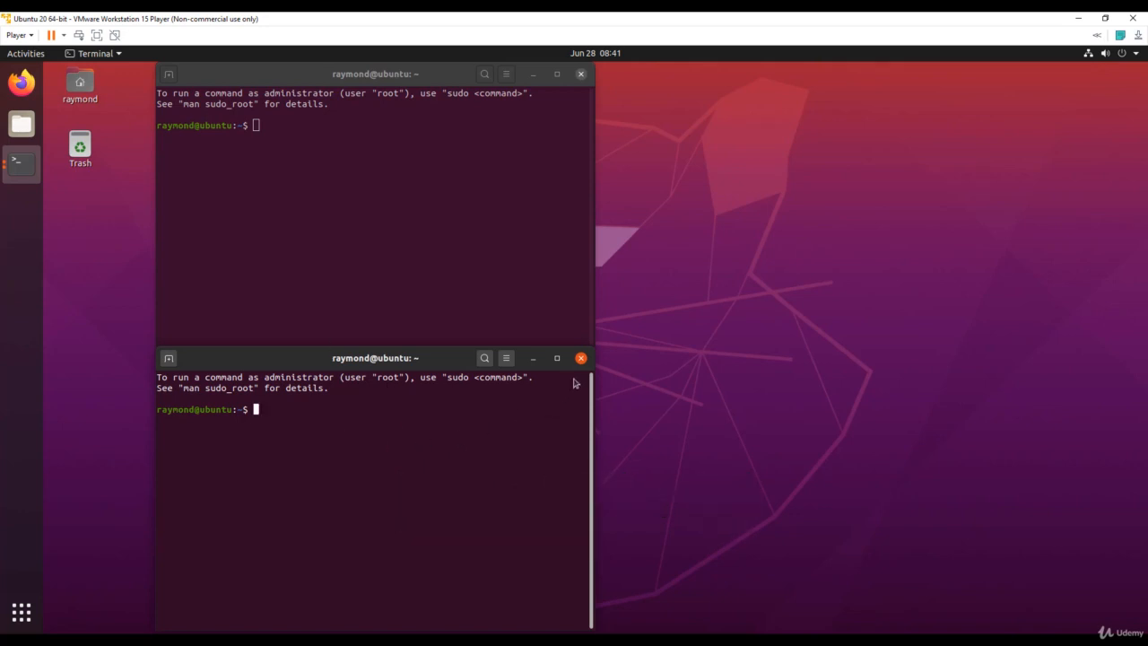
{"action": "left_click", "coordinate": [581, 358]}
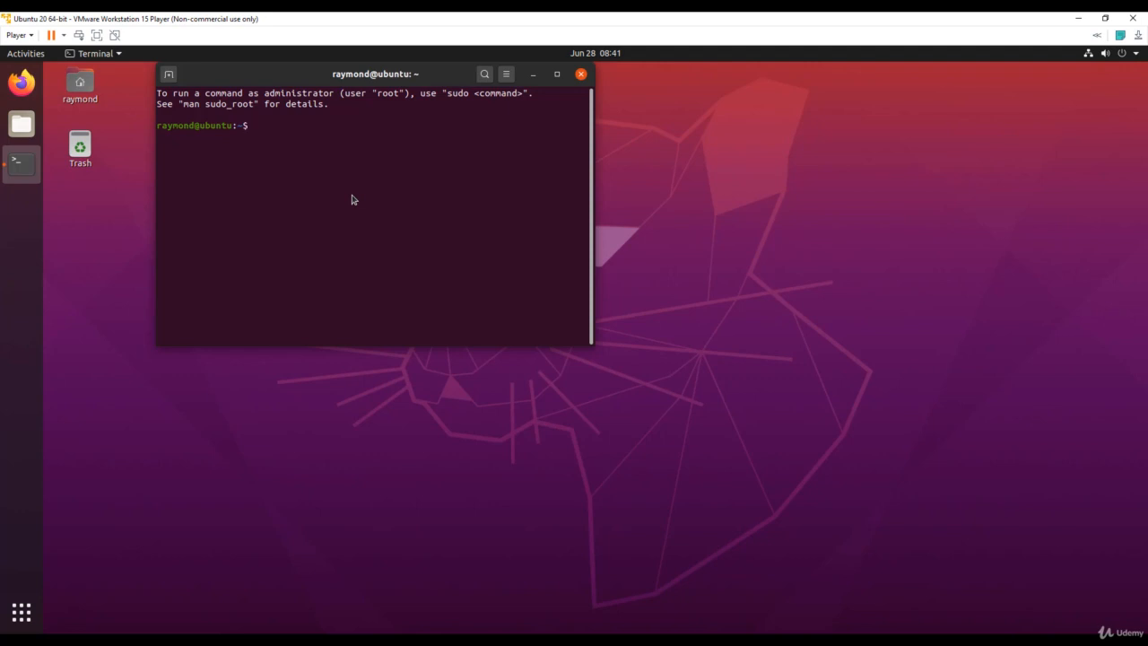
- Add Terminal to the dock favorites and close the Terminal window
{"action": "right_click", "coordinate": [27, 166]}
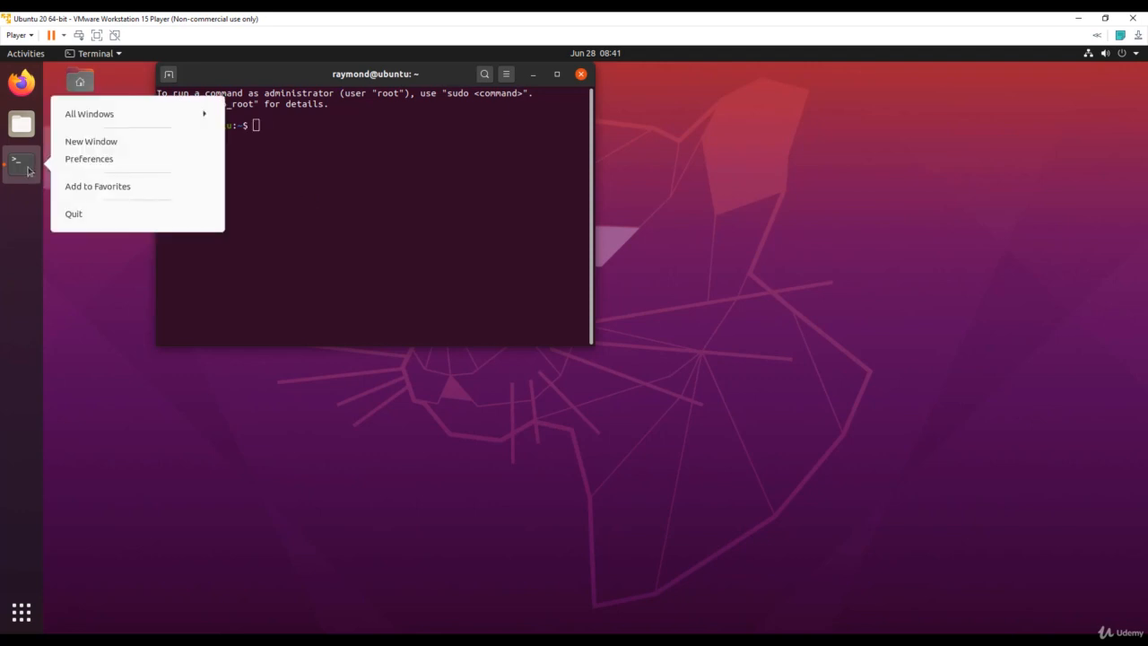
{"action": "left_click", "coordinate": [94, 189]}
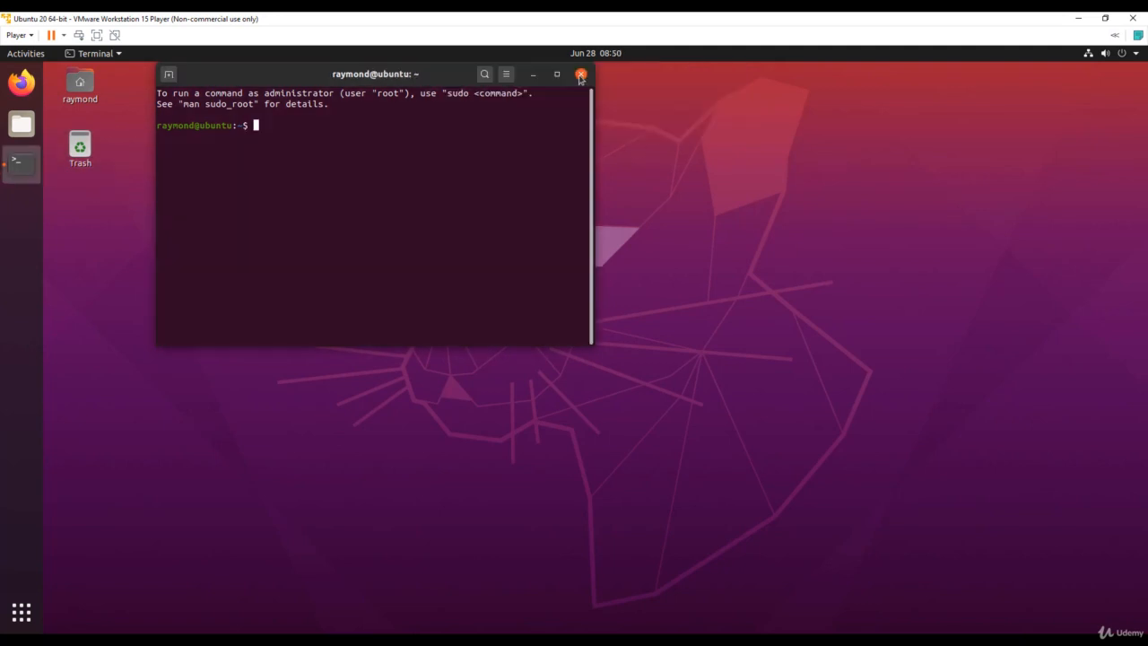
{"action": "left_click", "coordinate": [579, 75]}
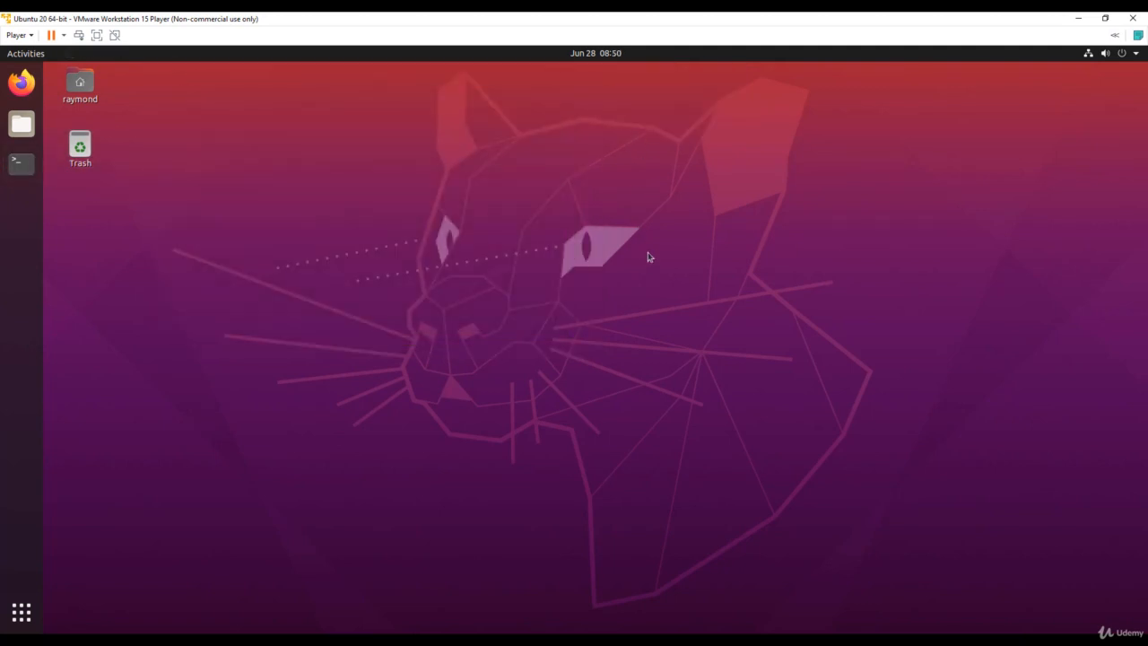
- Bring up the Power Off prompt from the system menu, then cancel it
{"action": "left_click", "coordinate": [1135, 54]}
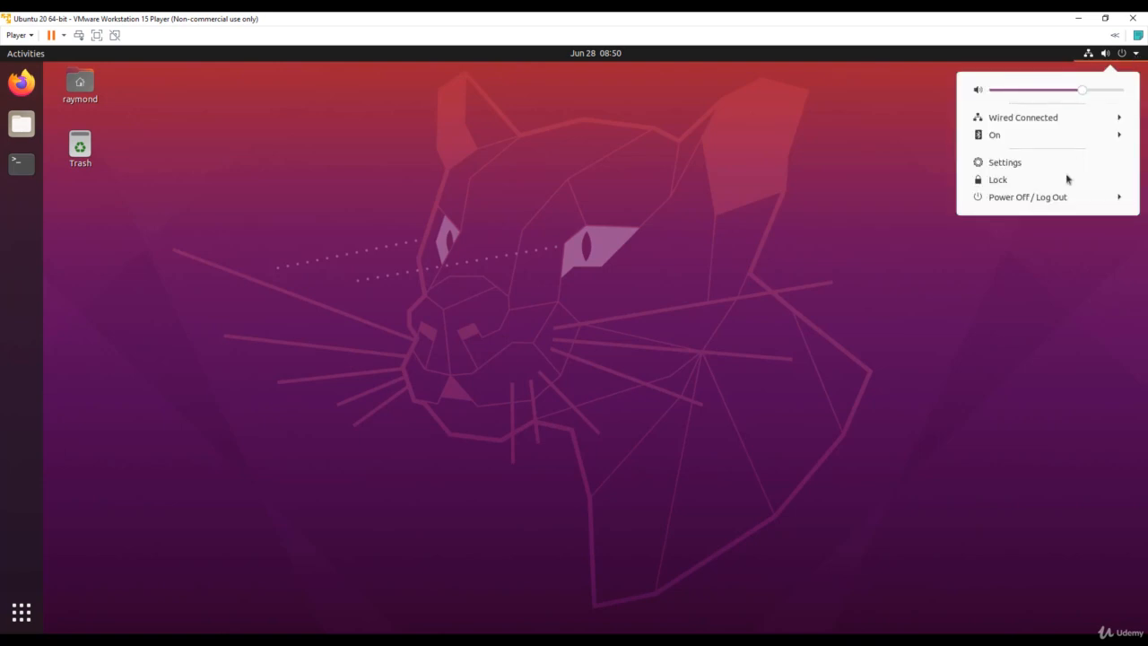
{"action": "left_click", "coordinate": [1072, 197]}
{"action": "left_click", "coordinate": [997, 261]}
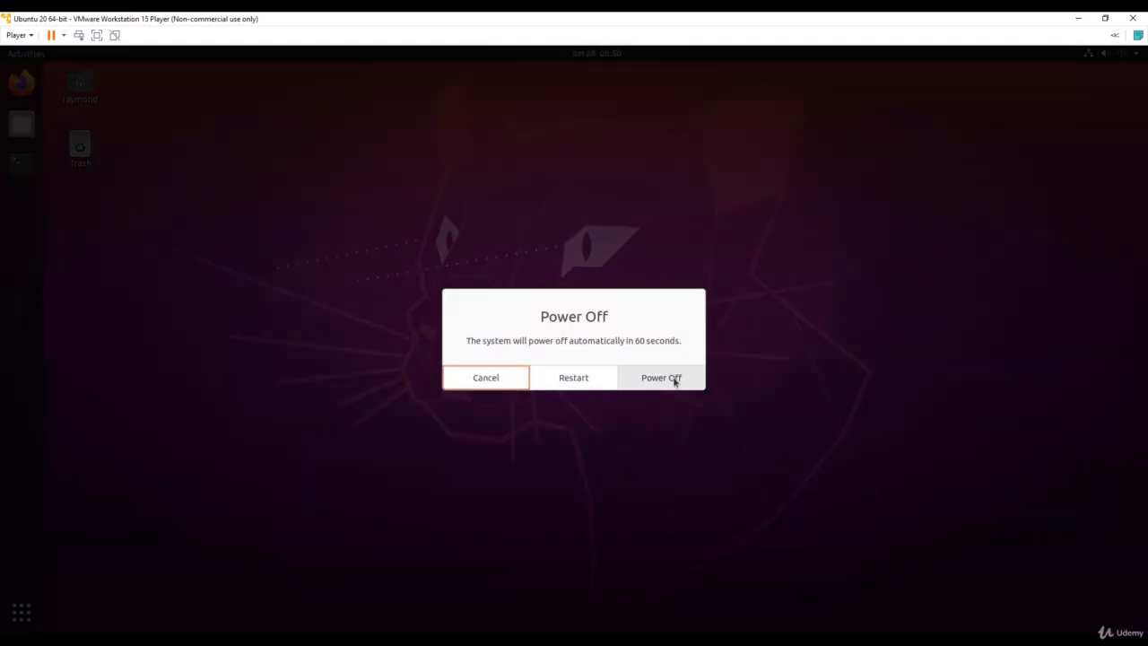
{"action": "left_click", "coordinate": [464, 384]}
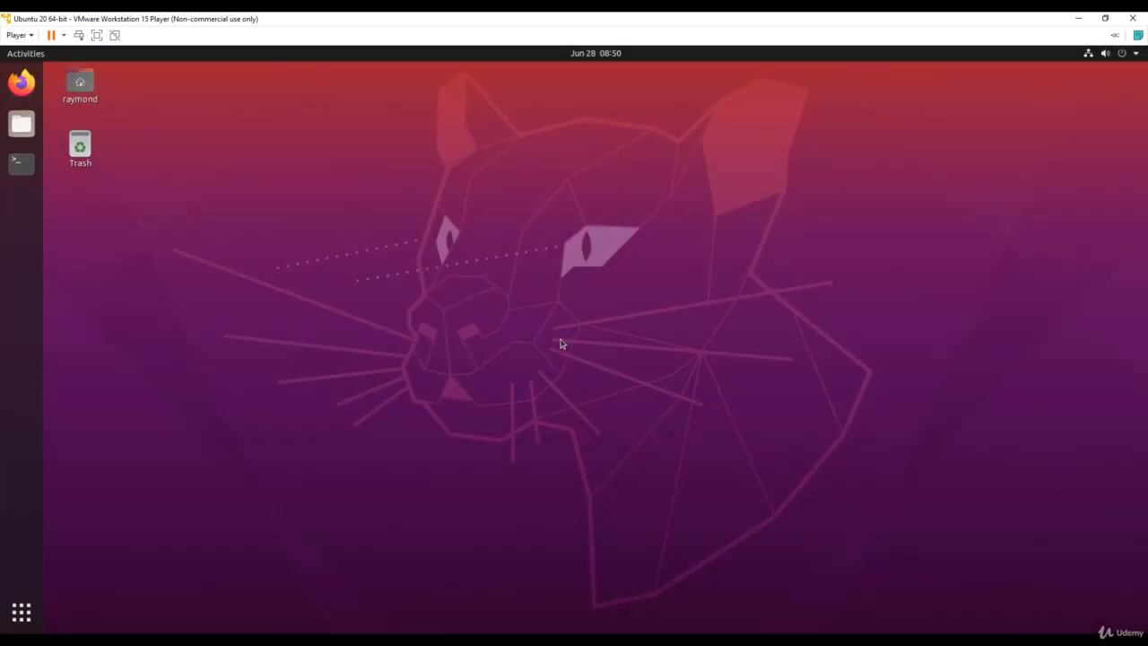
- Run 'shutdown now' in Terminal and dismiss the Removable Devices notice
{"action": "left_click", "coordinate": [22, 163]}
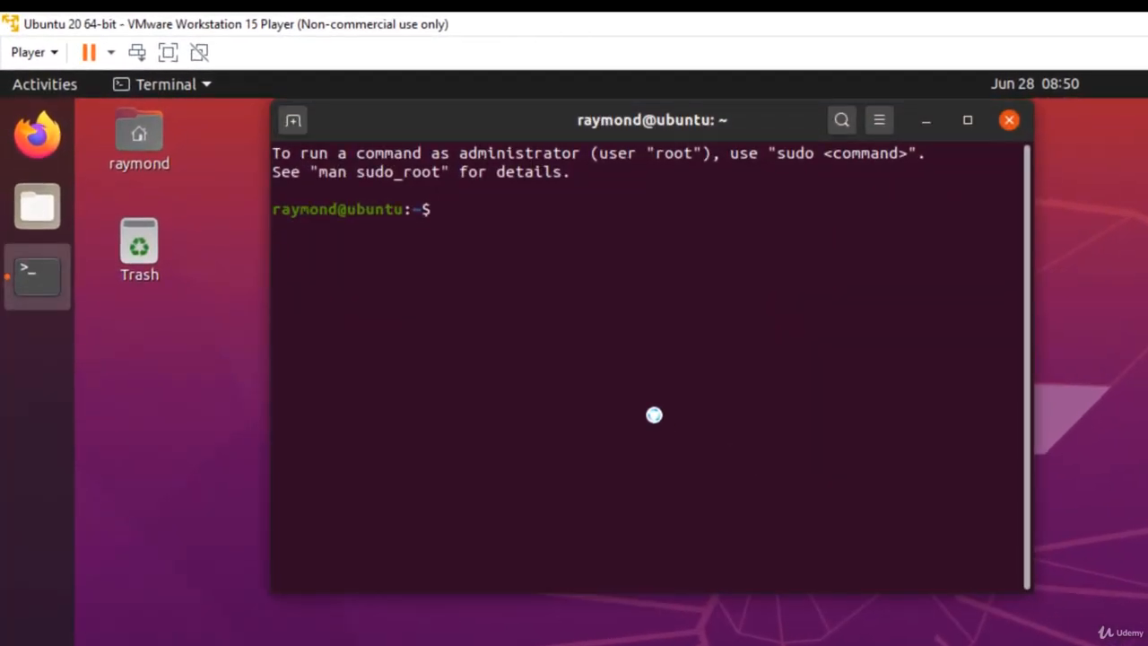
{"action": "type", "text": "shutdown now"}
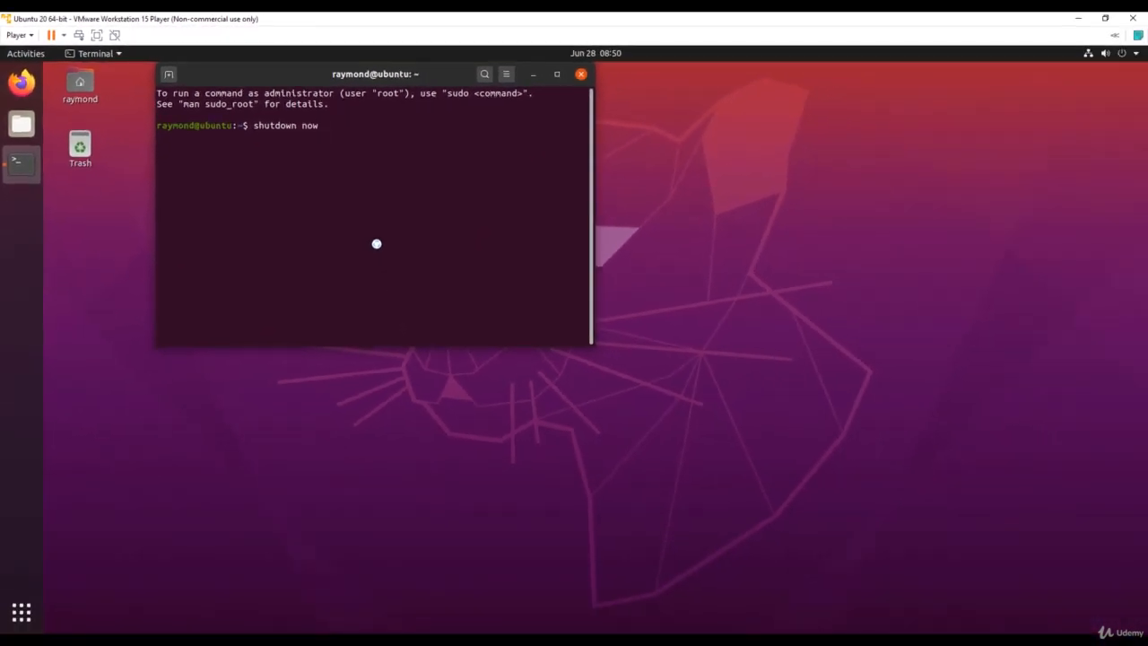
{"action": "key", "text": "Return"}
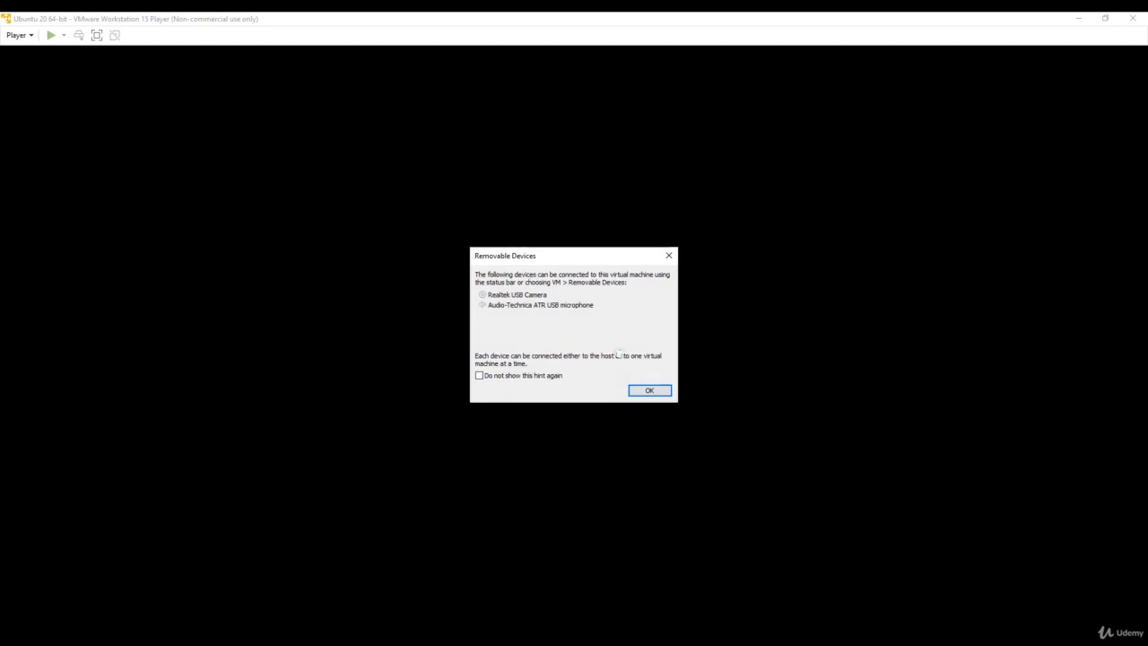
{"action": "left_click", "coordinate": [650, 392]}
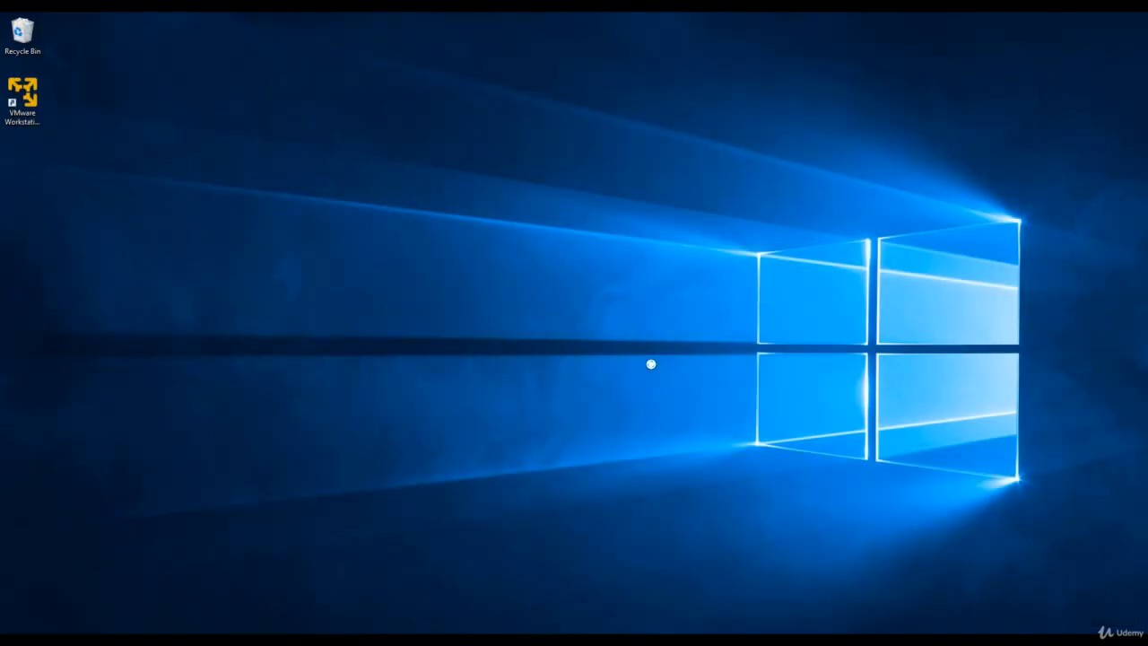